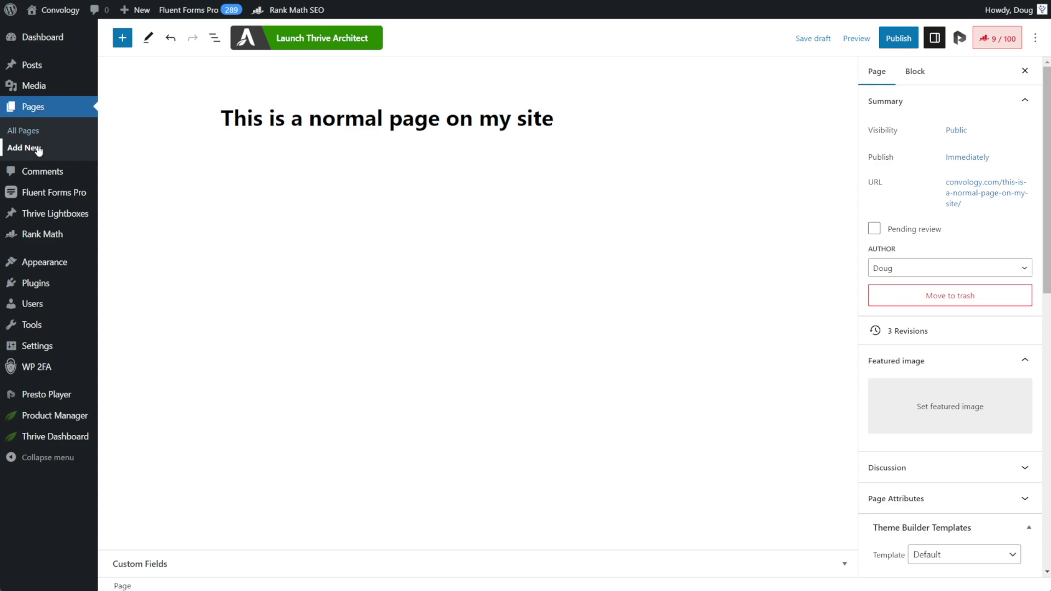
Open the page in Thrive Architect and review the page types offered for creation
left_click(331, 45)
left_click_drag(416, 38, 640, 36)
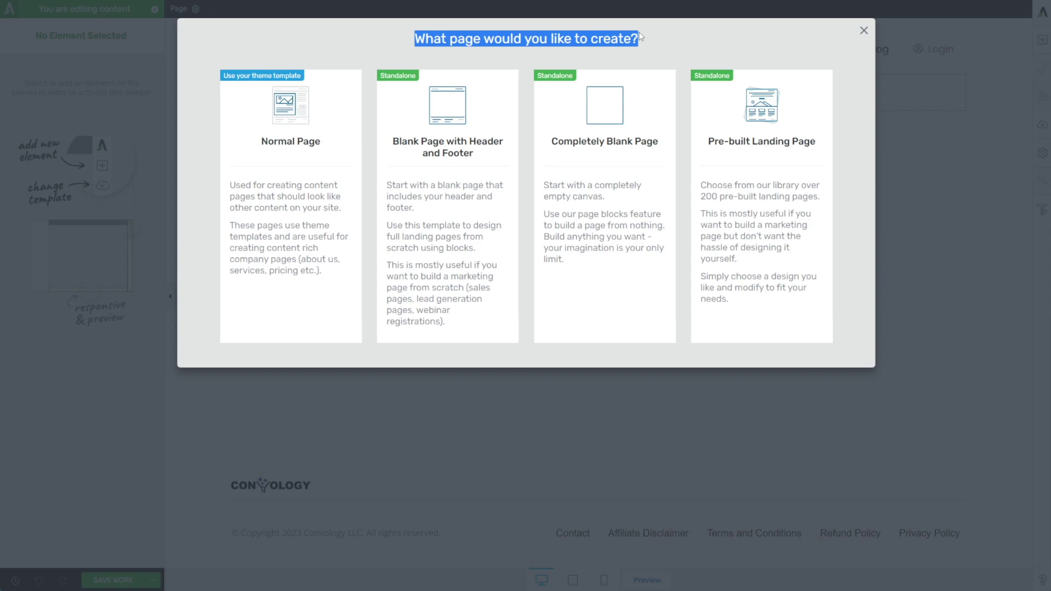
left_click(381, 29)
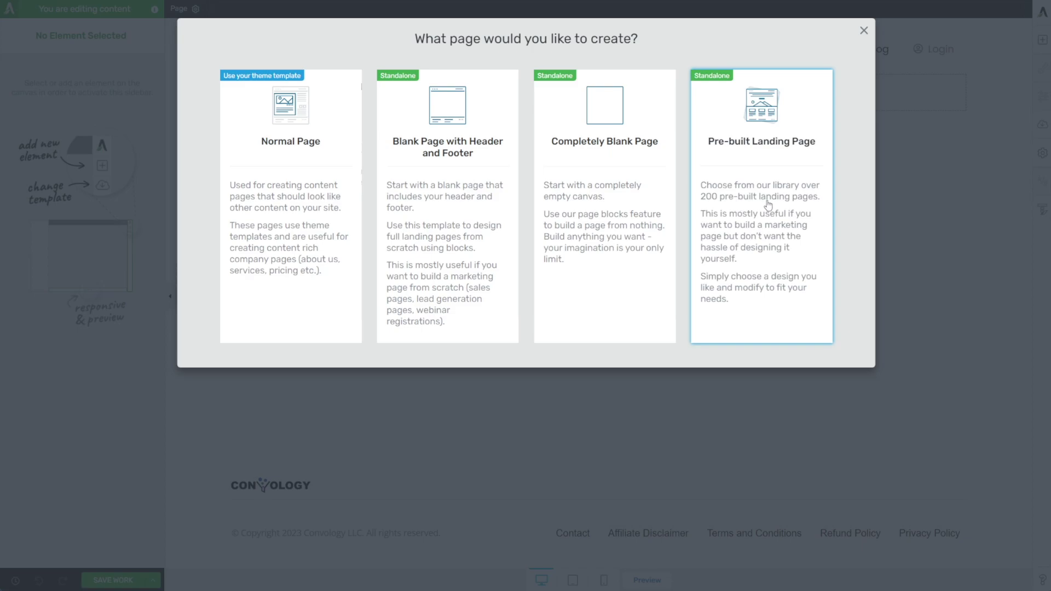
Apply the pre-built landing page template "Homepage – Local Business Focused 02" from the ShapeShift Theme set and look through the page
left_click(766, 157)
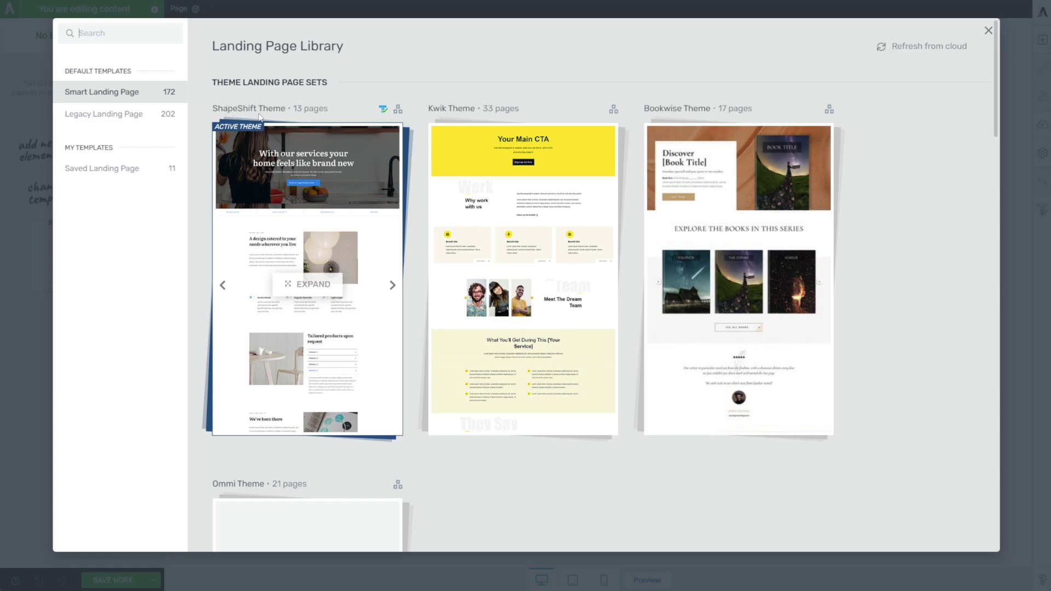
left_click(292, 200)
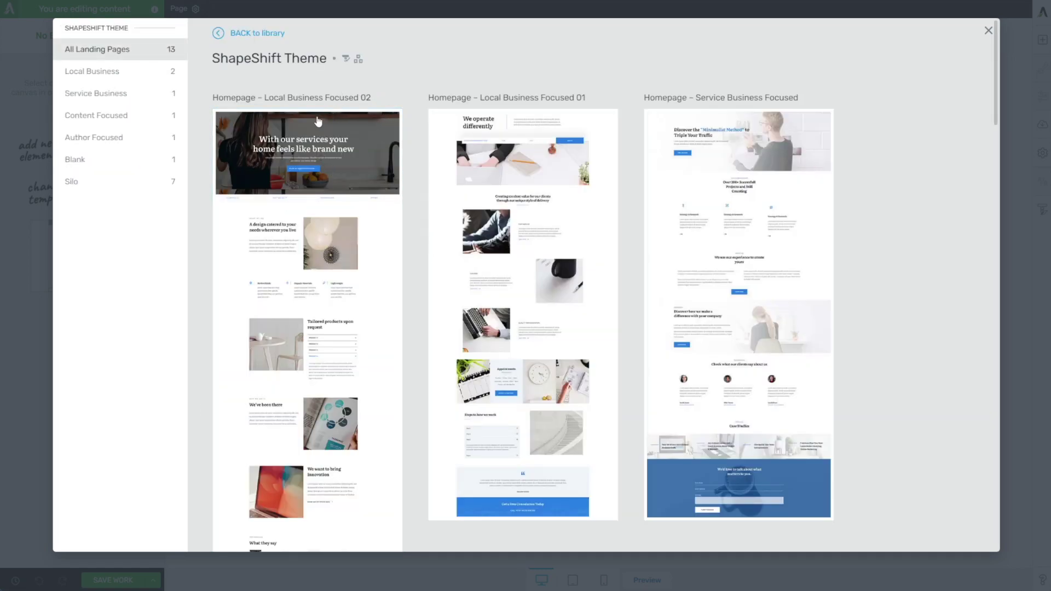
left_click(289, 212)
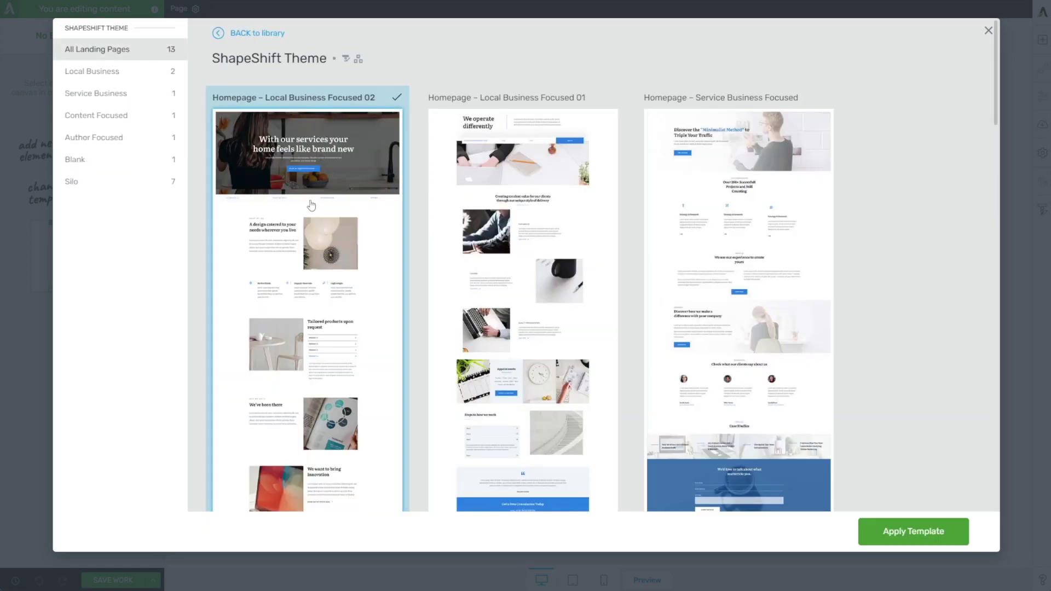
left_click(932, 539)
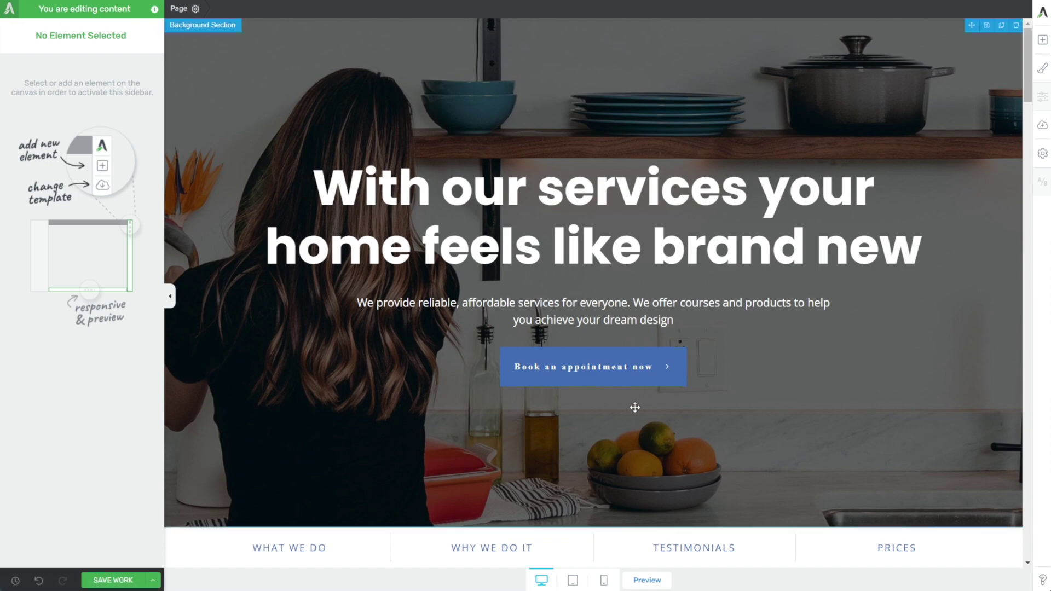
scroll(573, 363, "down", 12)
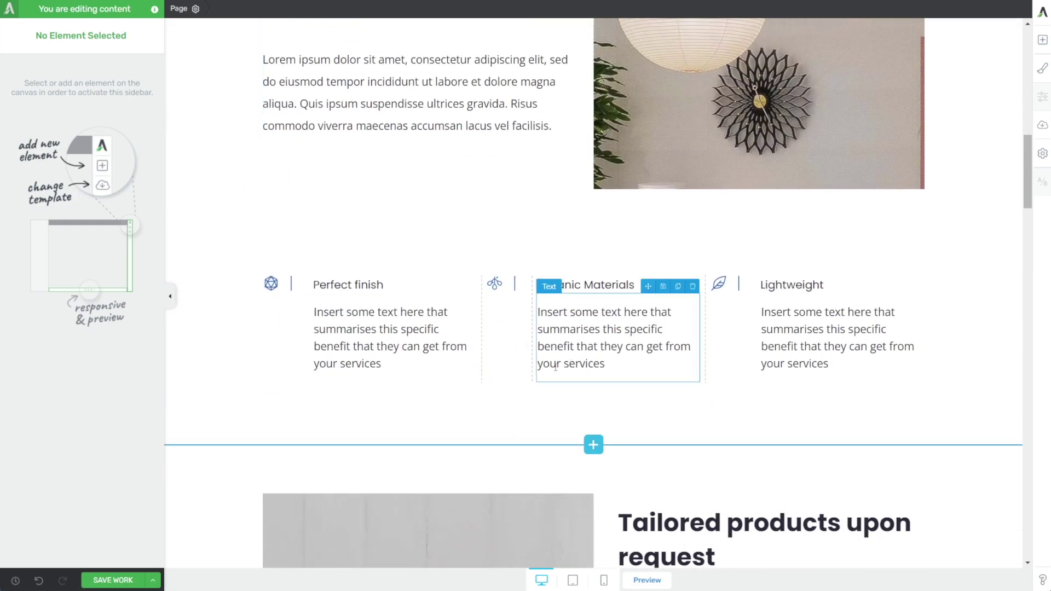
scroll(555, 366, "up", 12)
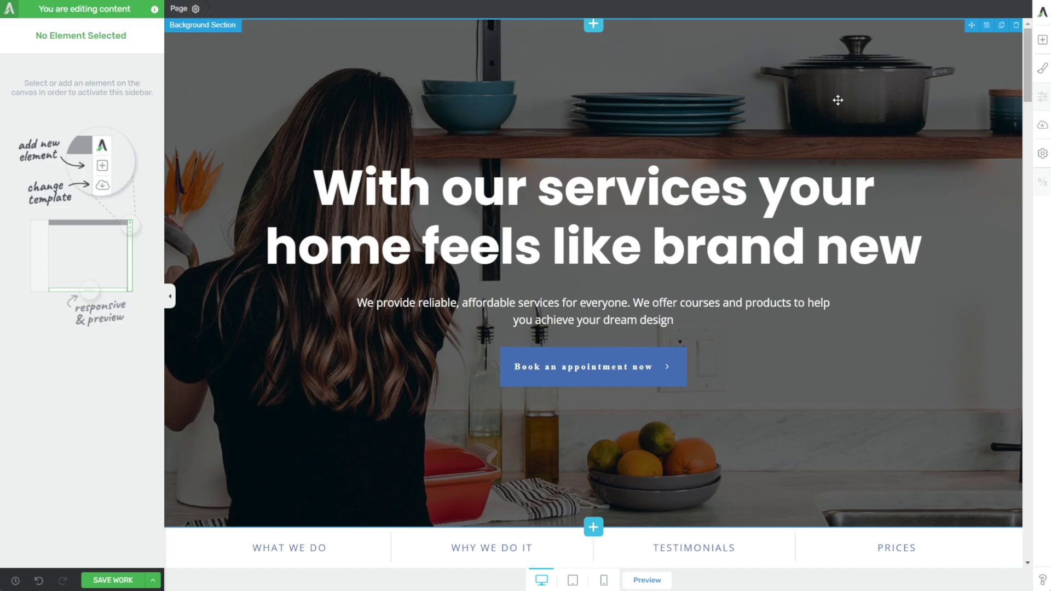
Reopen the page type choices for the landing page and read the warning about changing its template
left_click(1043, 126)
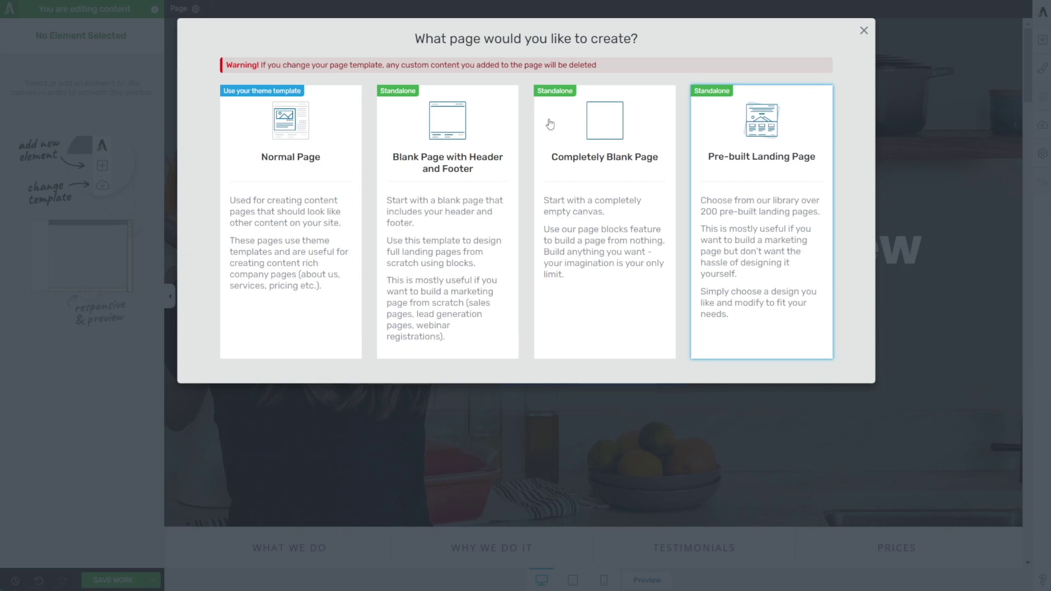
left_click_drag(225, 65, 605, 72)
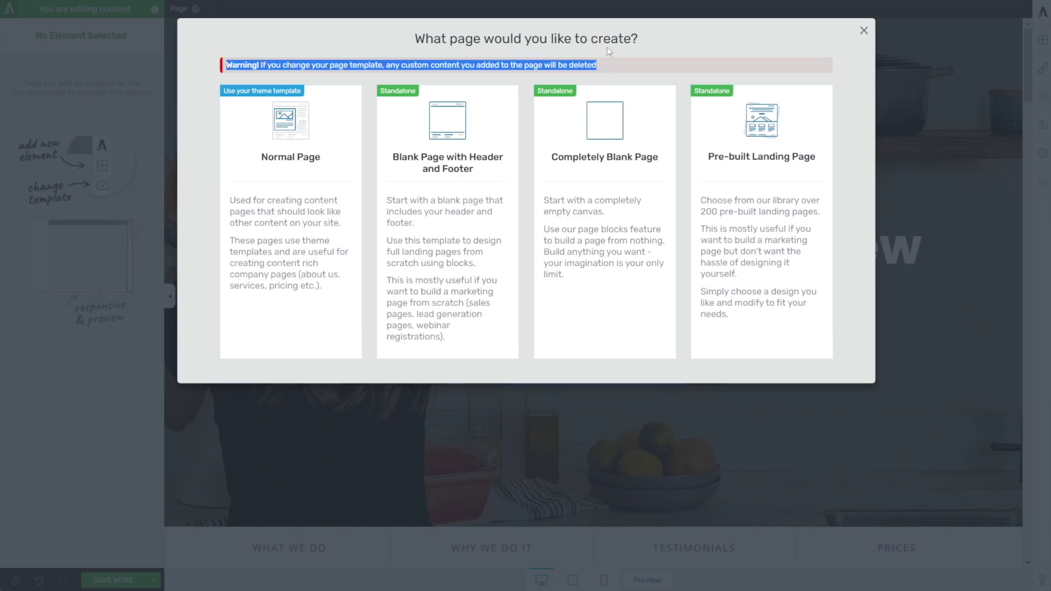
left_click(301, 183)
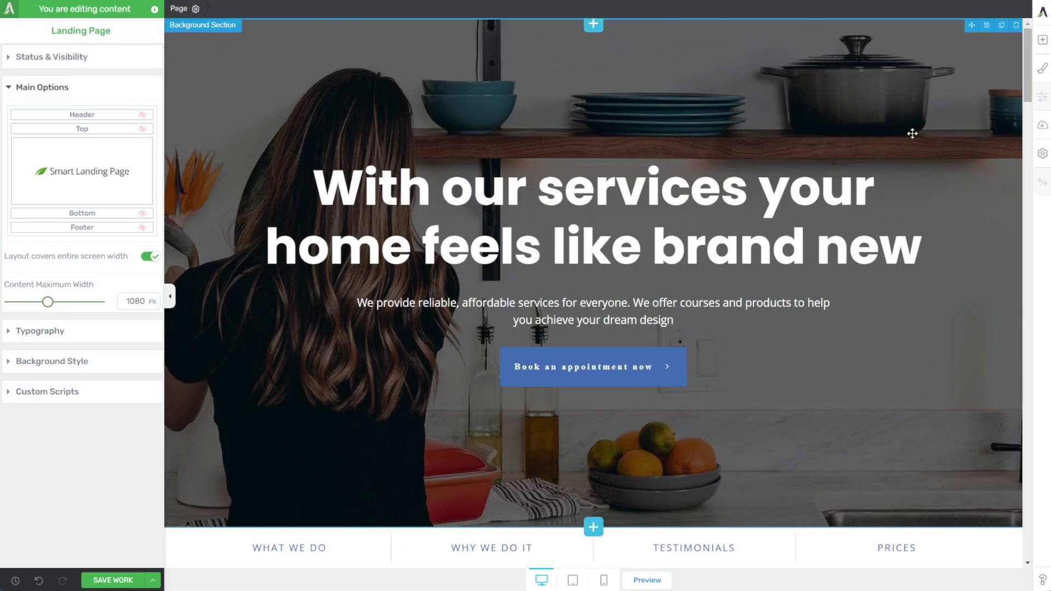
Request Revert to Theme for the landing page and cancel it, and check the page type choices without applying one
left_click(1043, 156)
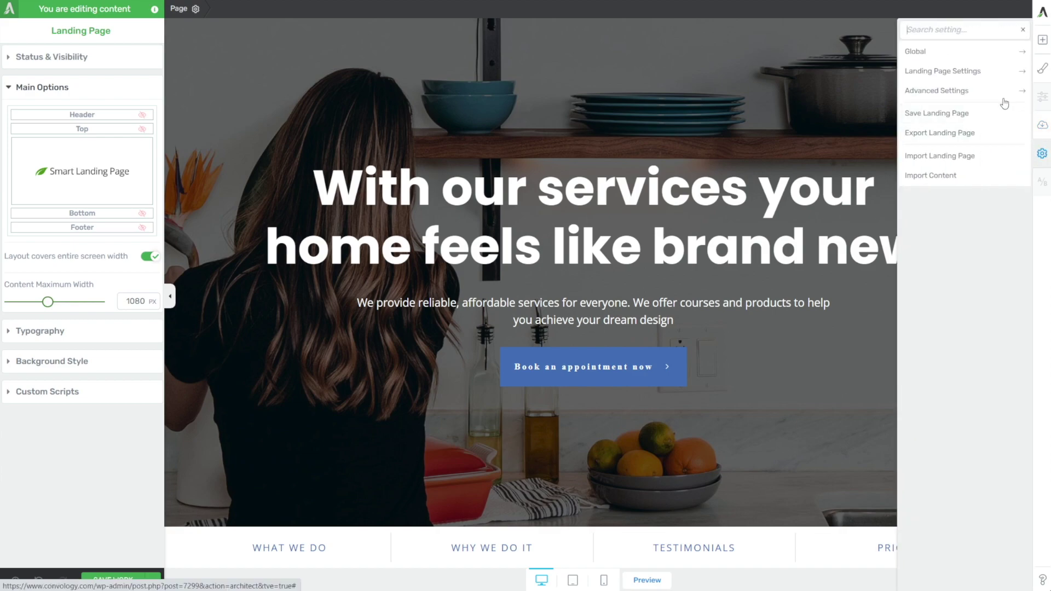
left_click(984, 77)
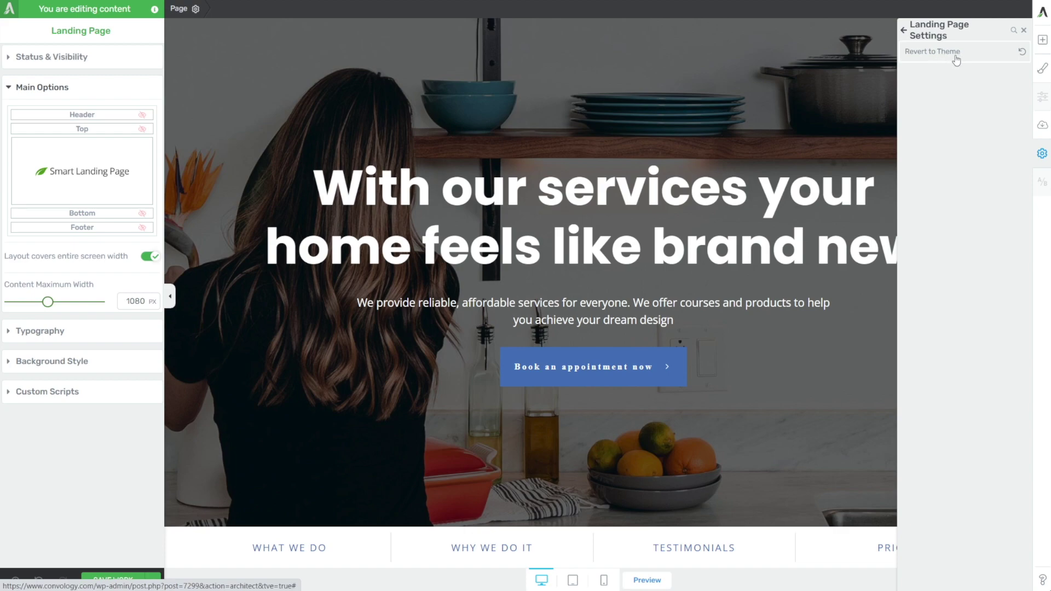
left_click(957, 58)
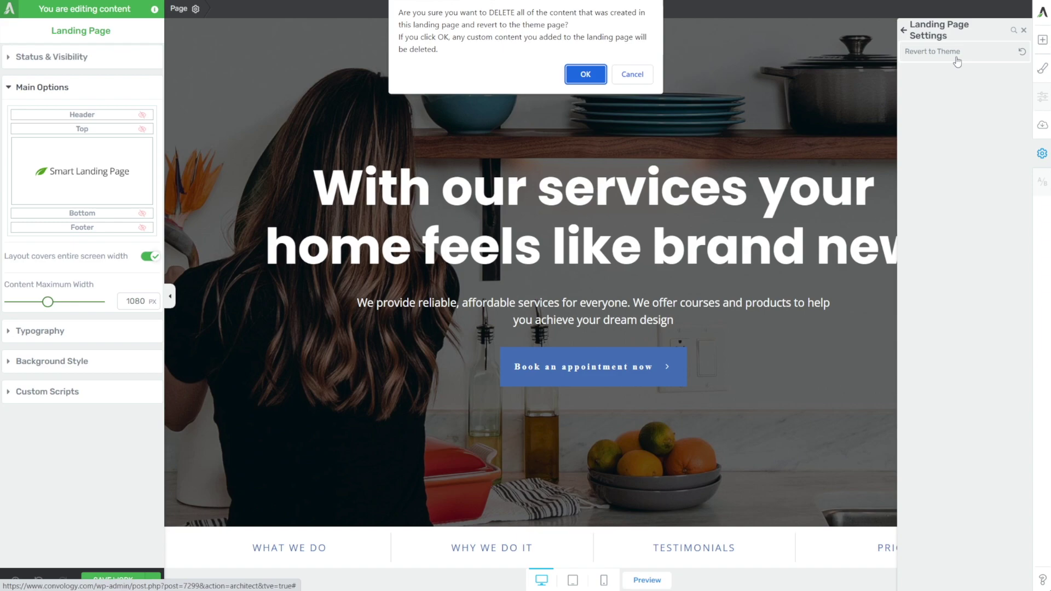
left_click(629, 76)
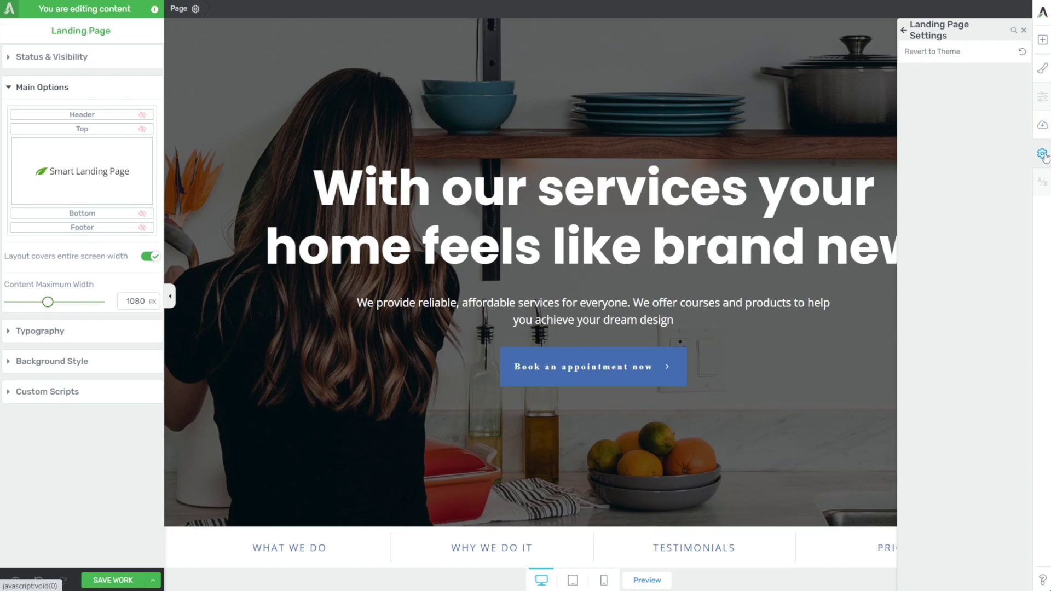
left_click(1043, 133)
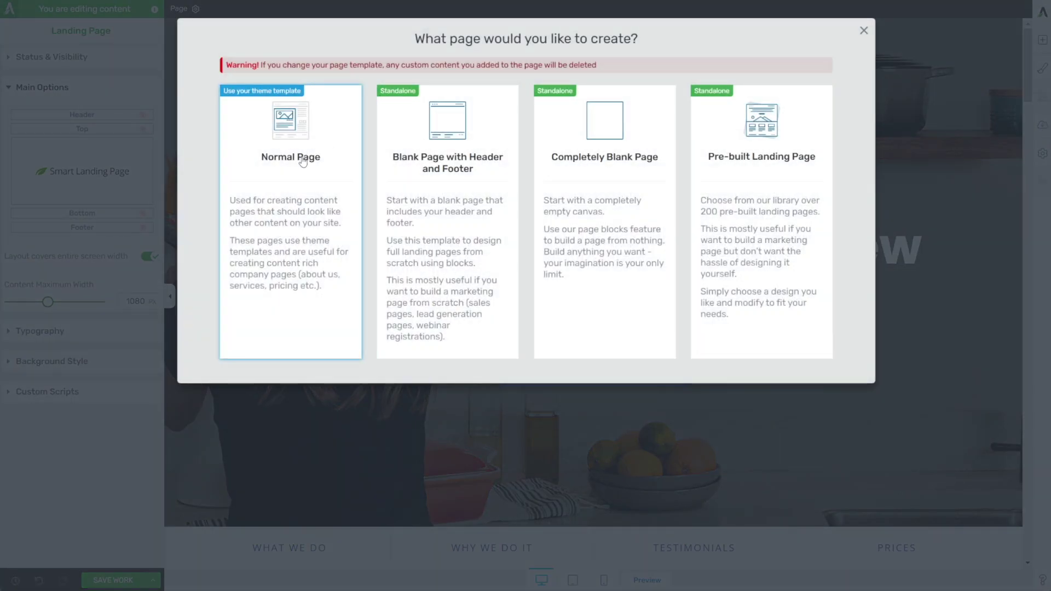
left_click(864, 30)
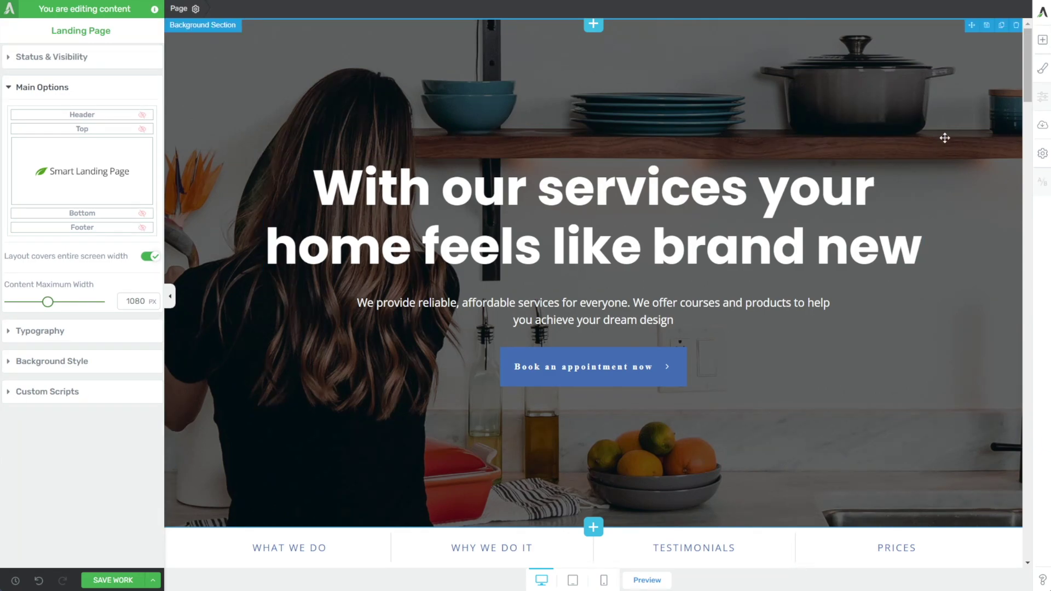
View the template and symbol options for saving the hero background section, and close them without saving
scroll(688, 459, "down", 3)
scroll(688, 459, "up", 3)
left_click(986, 26)
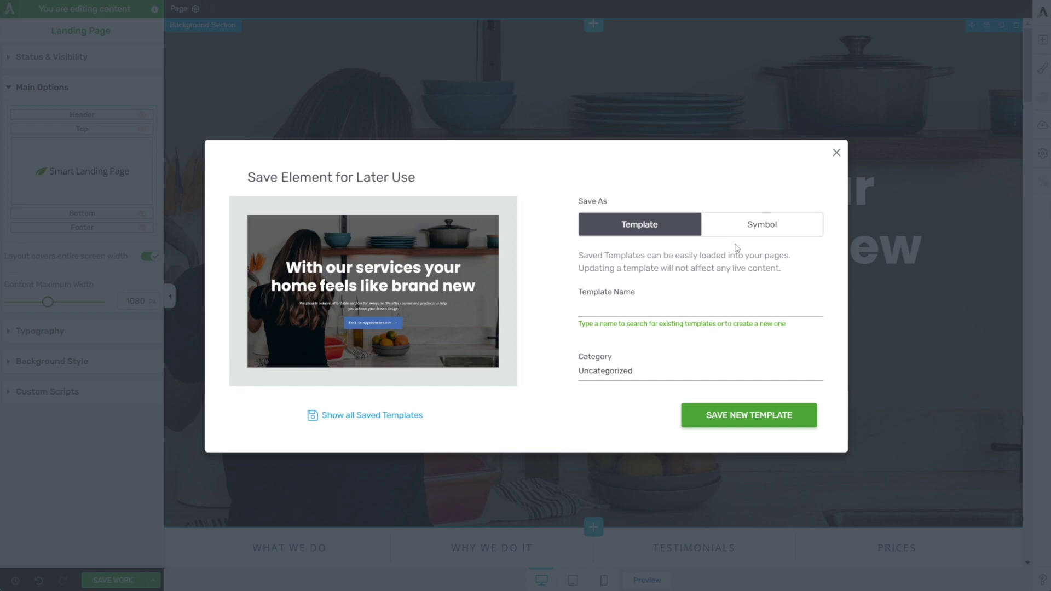
left_click(836, 152)
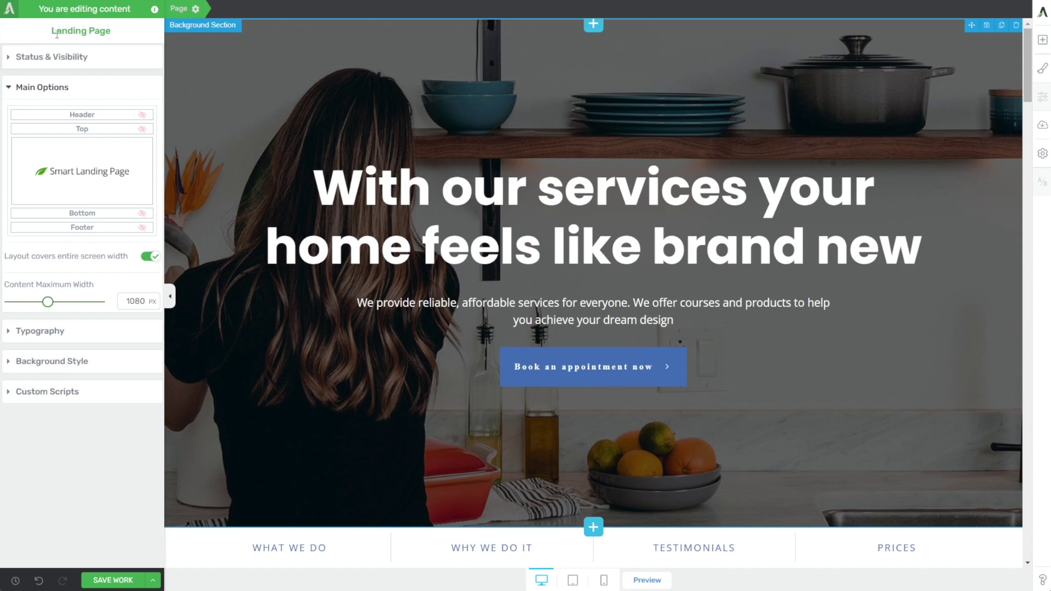
Switch from the landing page to the normal theme page and open its page-level settings
left_click_drag(46, 33, 118, 39)
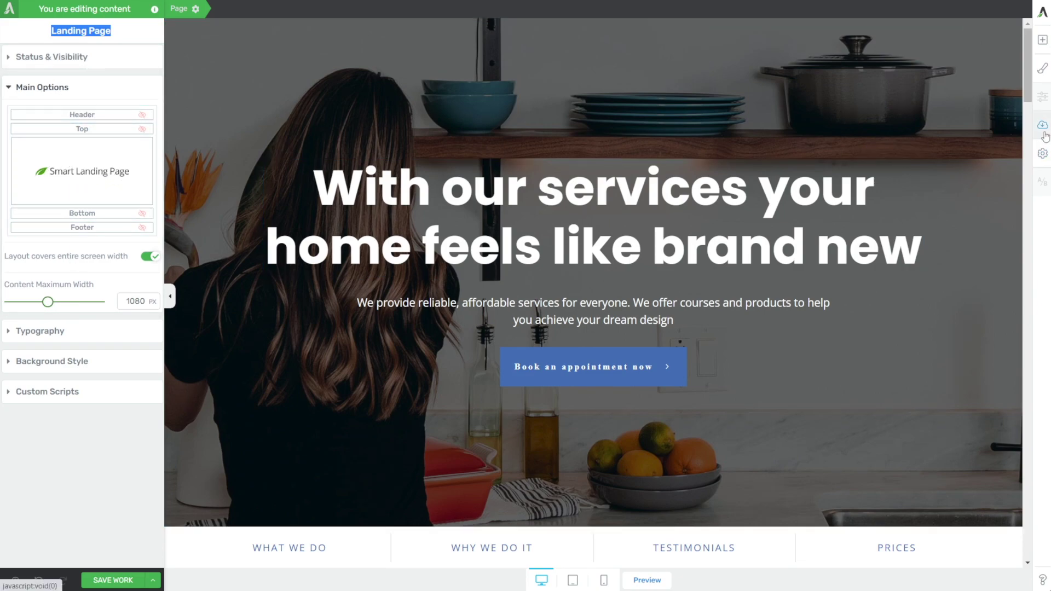
left_click(1043, 153)
left_click(649, 241)
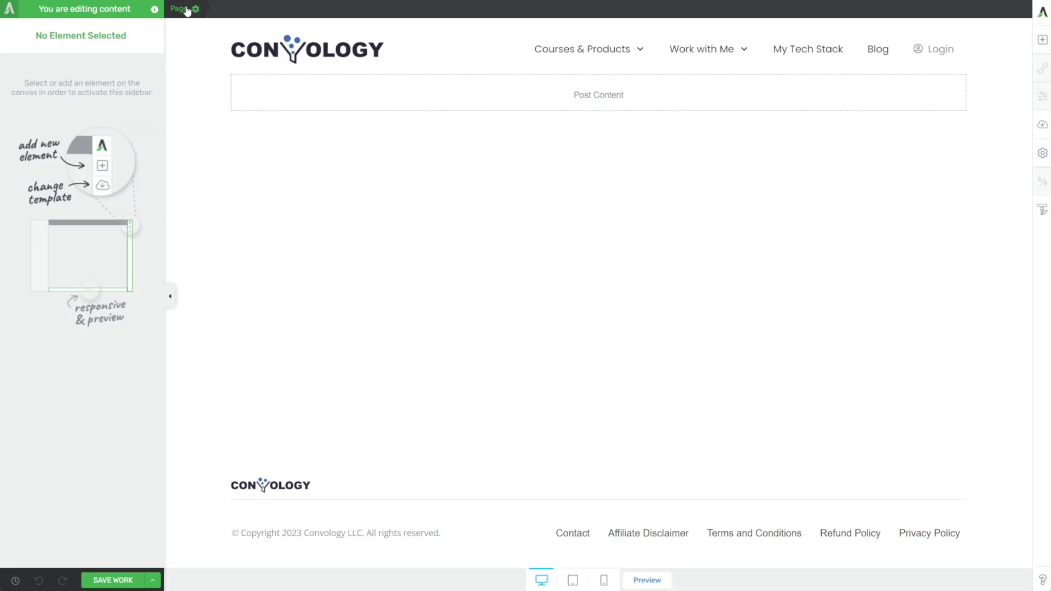
left_click(183, 9)
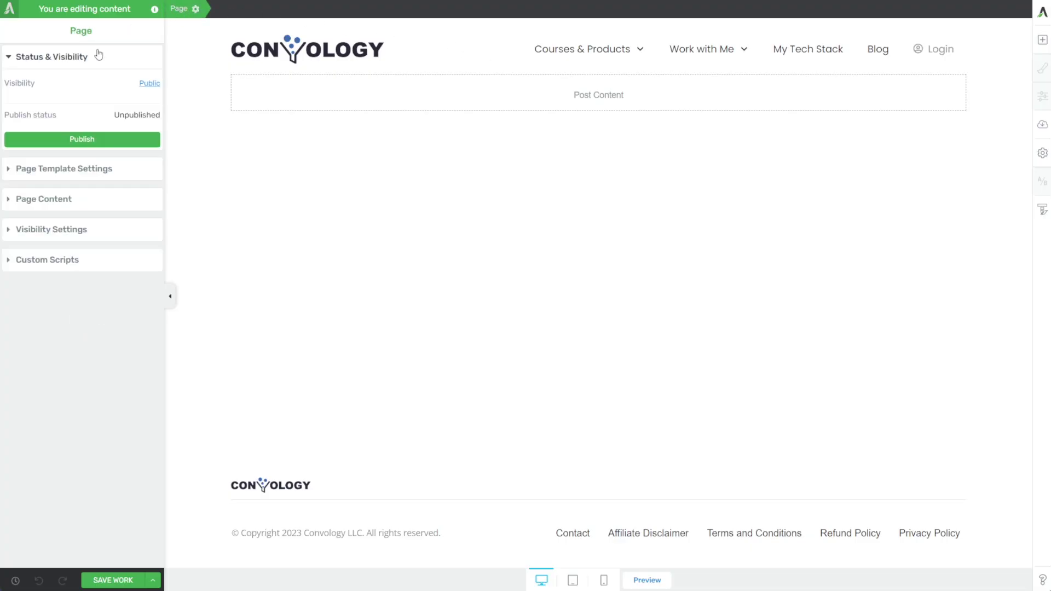
left_click_drag(71, 31, 95, 33)
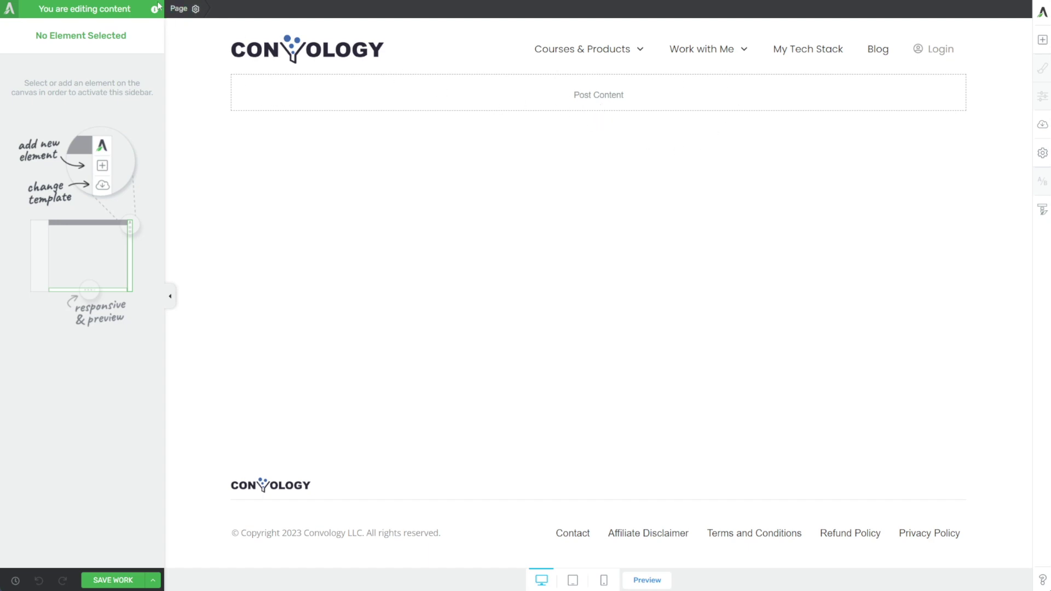
Inspect the normal page's visibility options and publish status, cancelling any visibility change
left_click(186, 13)
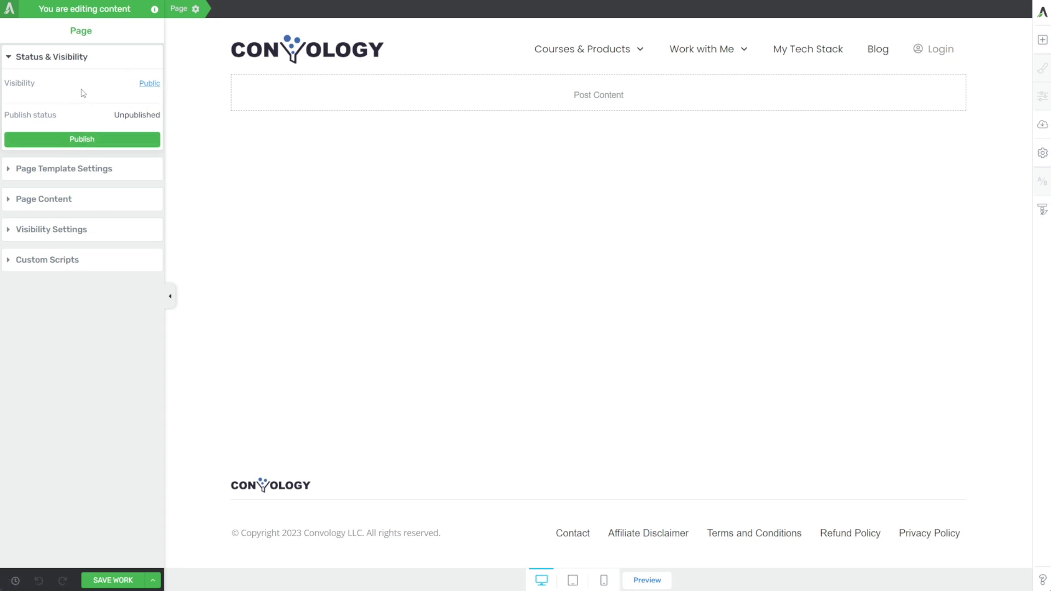
left_click(148, 86)
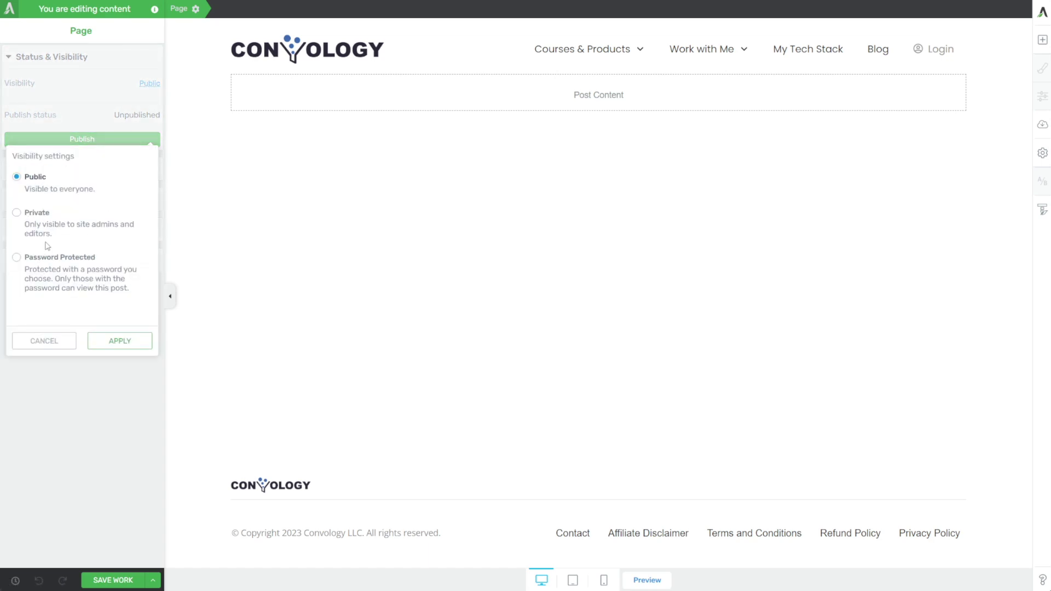
left_click(58, 344)
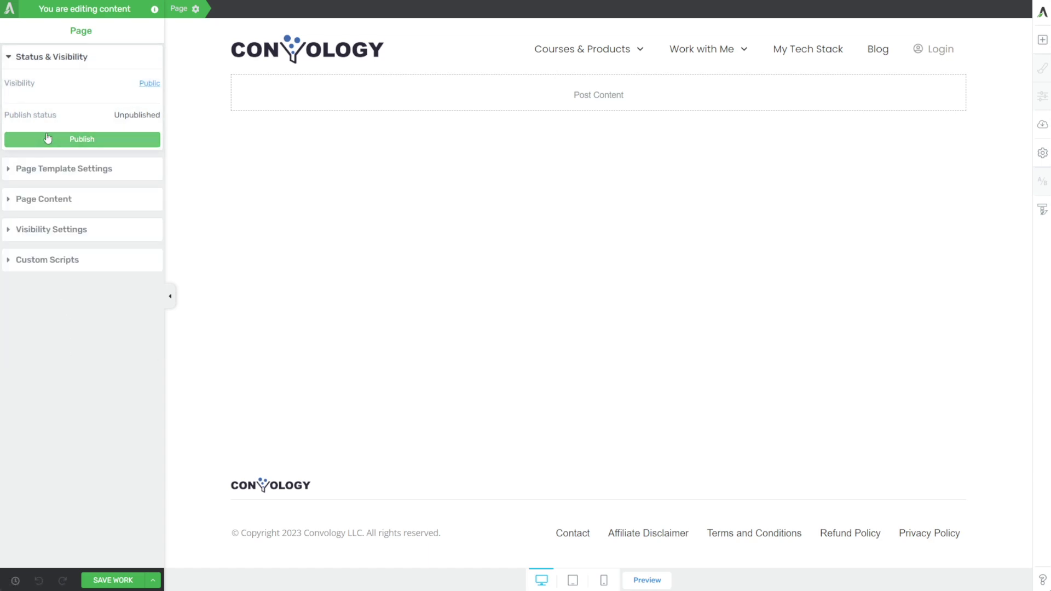
left_click(77, 142)
left_click(41, 93)
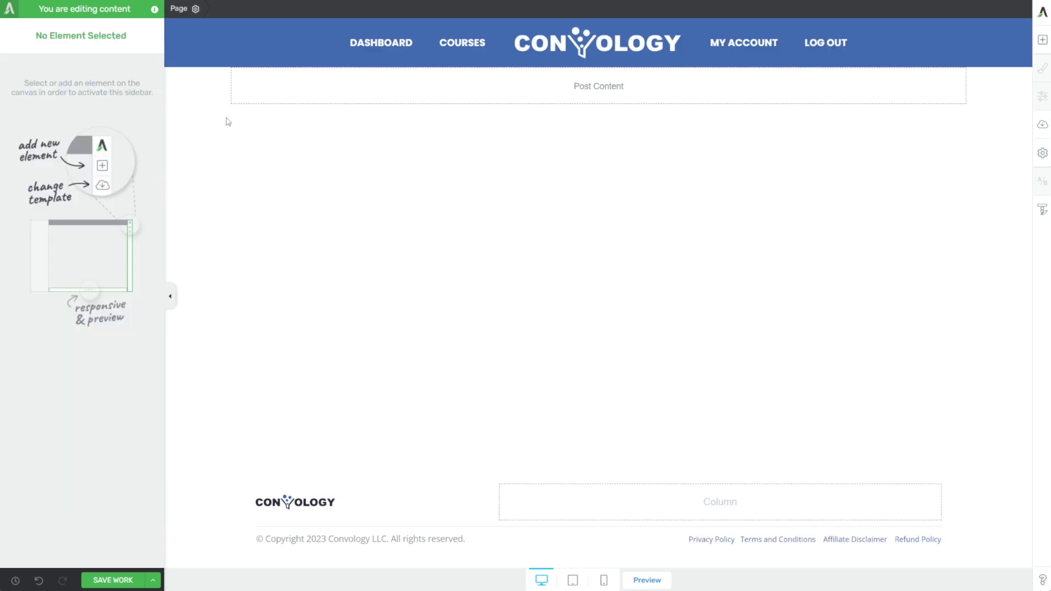
Activate the Dashboard 3.5 template for the page
left_click(185, 14)
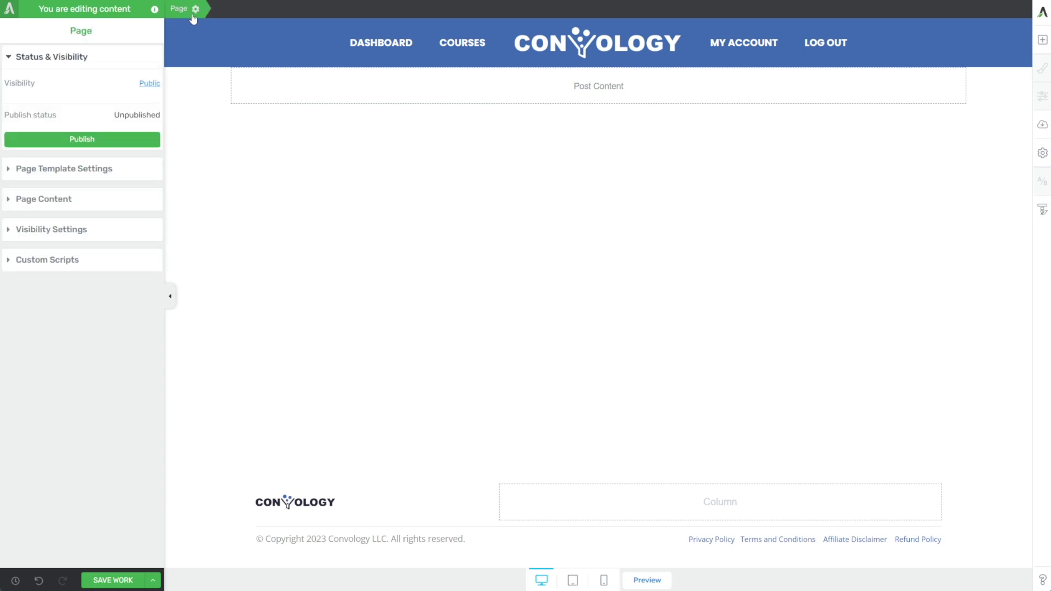
left_click(57, 170)
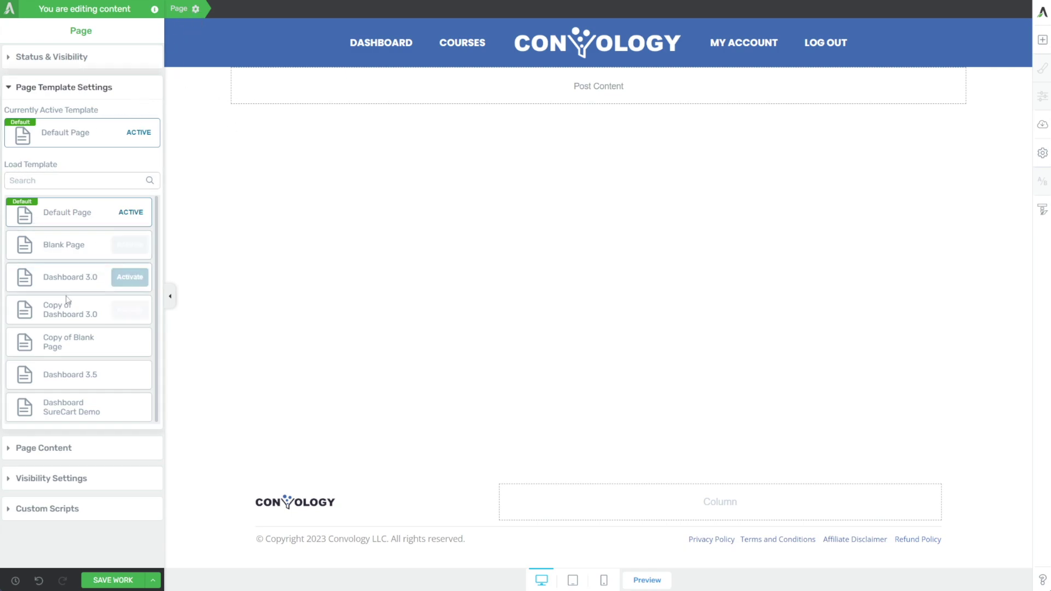
mouse_move(76, 375)
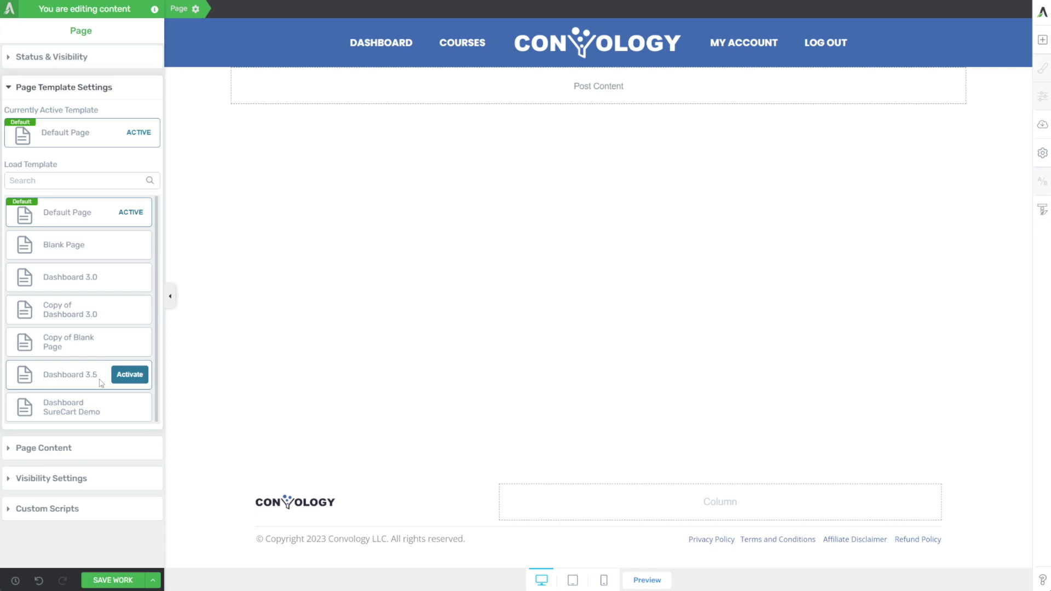
left_click(131, 375)
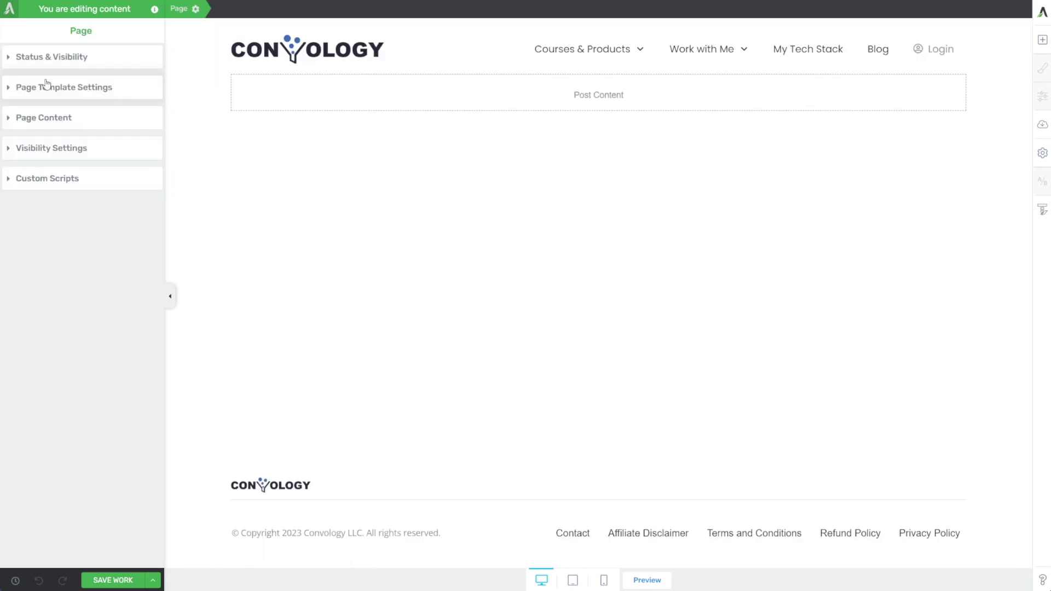
Set the page's post title to "Demo Page"
left_click(14, 118)
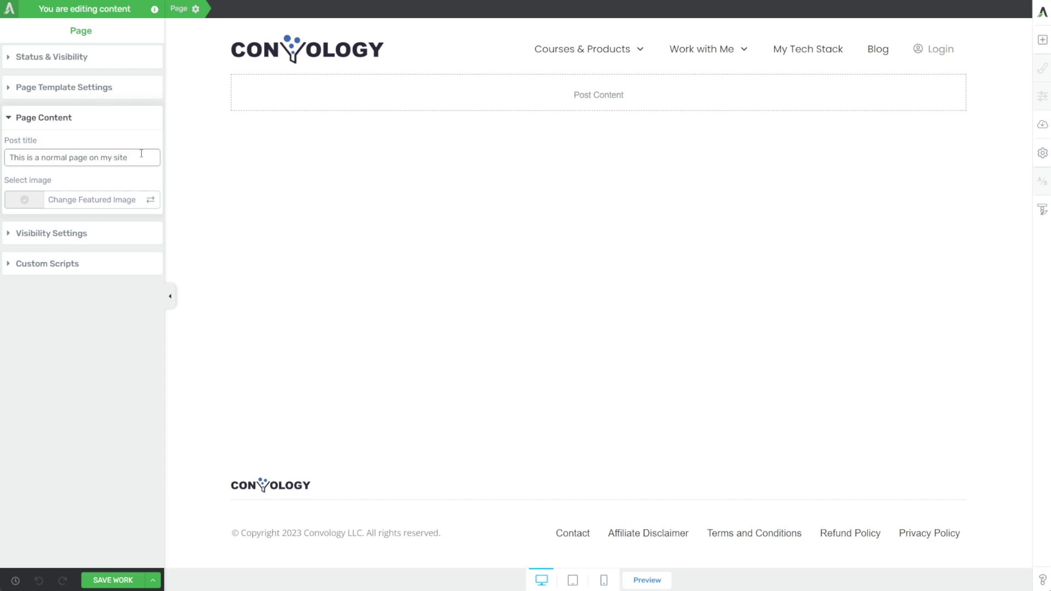
triple_click(141, 153)
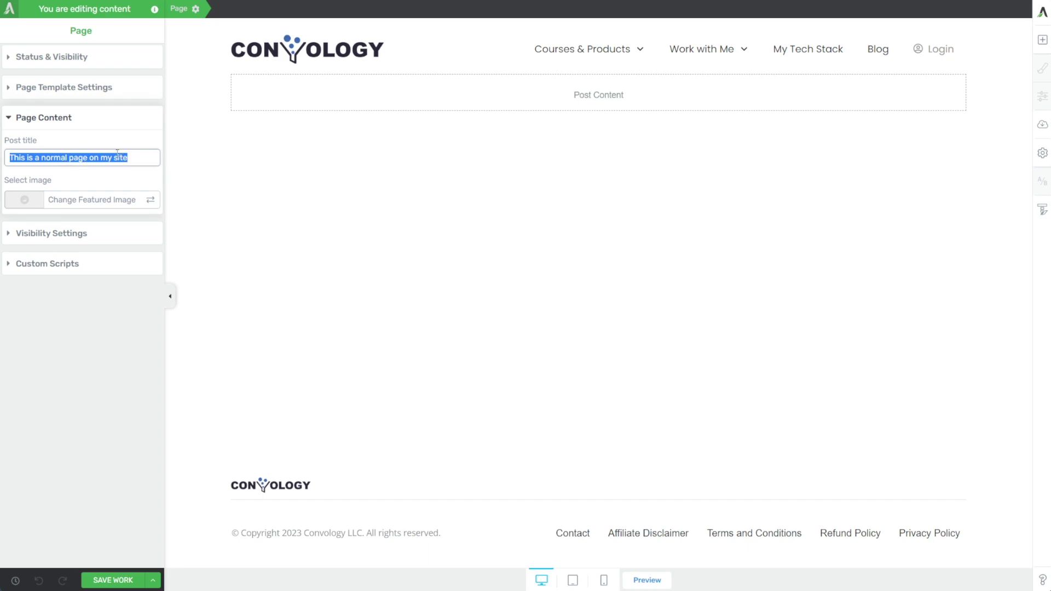
type("Demo Page")
Set the normal page's header and footer visibility to Hide in its section visibility settings
left_click(24, 225)
left_click(46, 154)
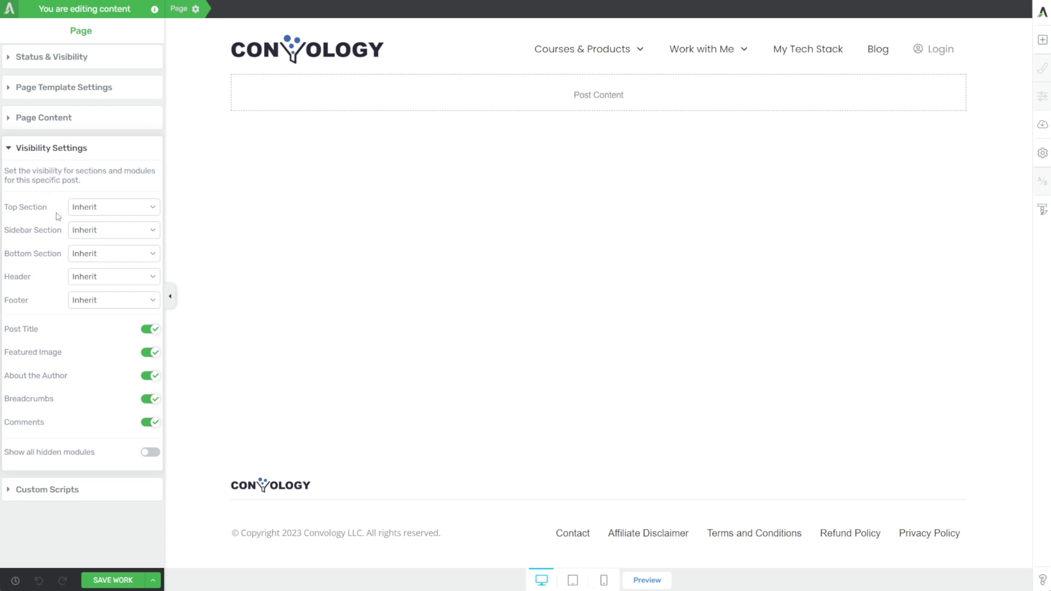
left_click(139, 207)
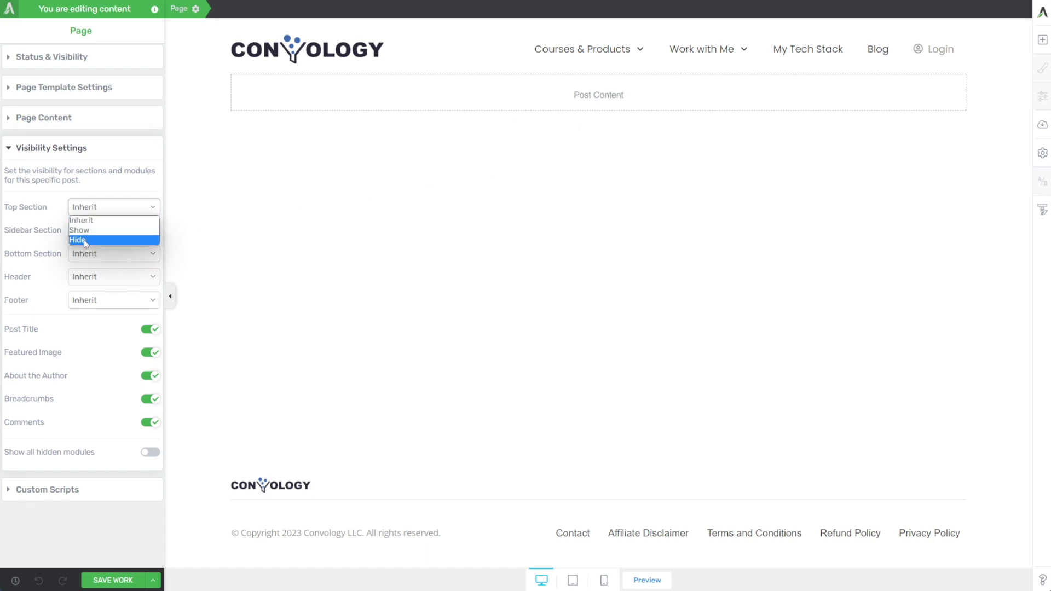
left_click(113, 189)
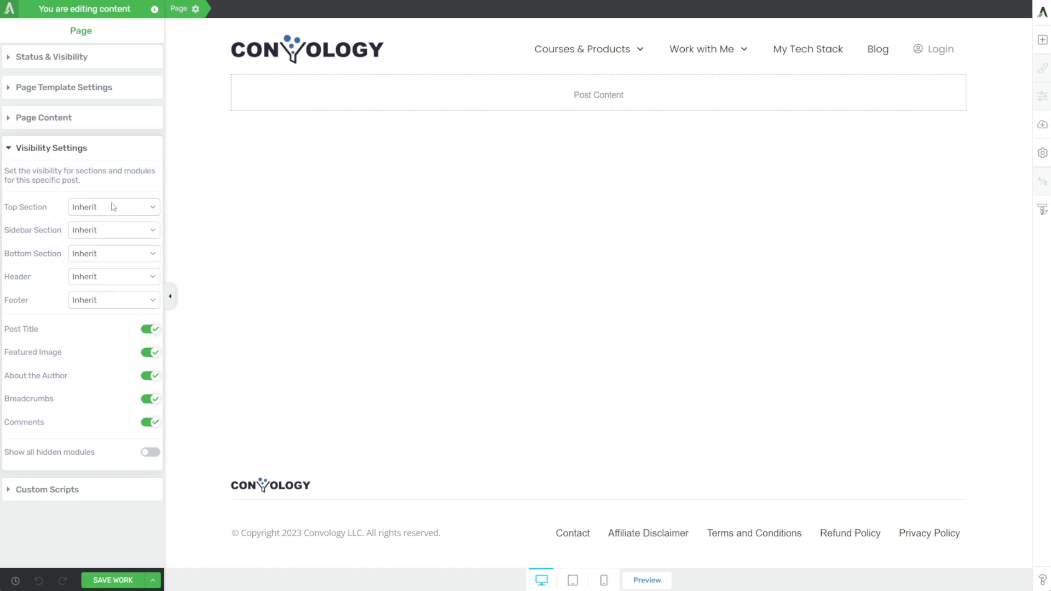
left_click(88, 278)
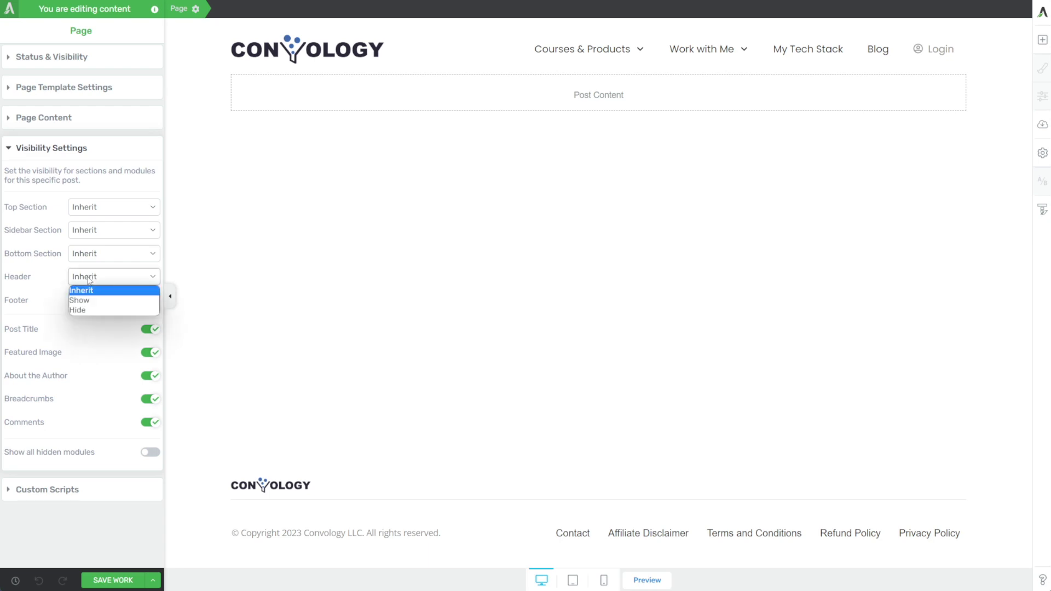
left_click(82, 311)
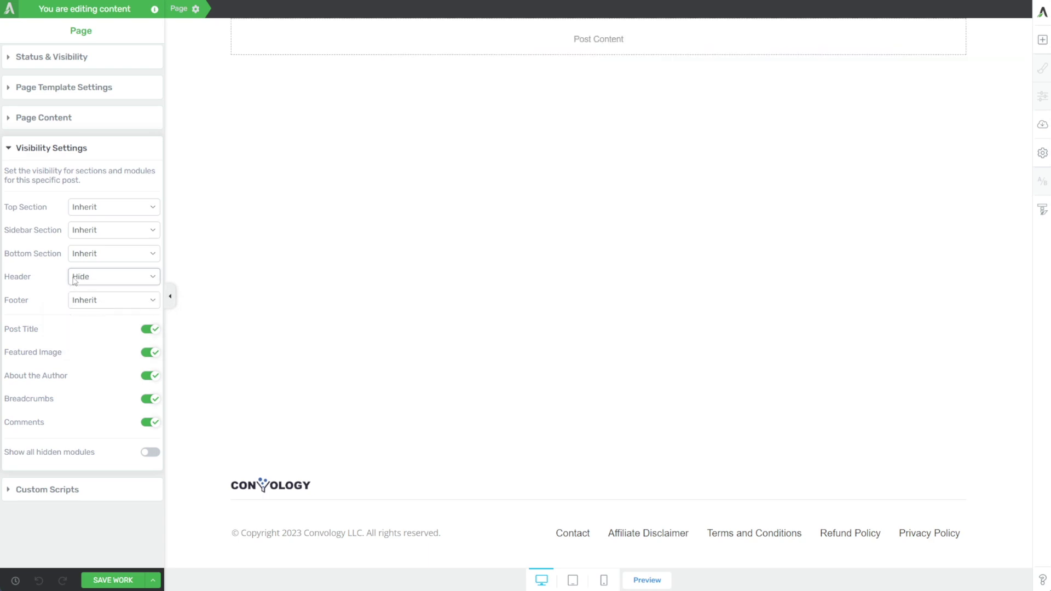
left_click(87, 300)
left_click(90, 334)
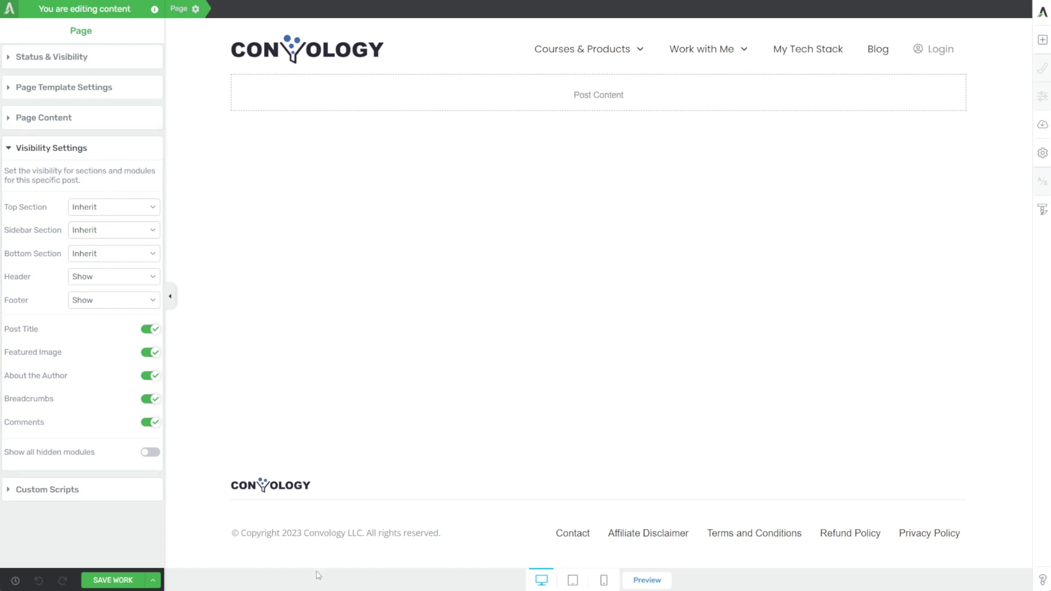
Examine the page's custom script fields for the header, body header and body footer
left_click(16, 148)
left_click(45, 178)
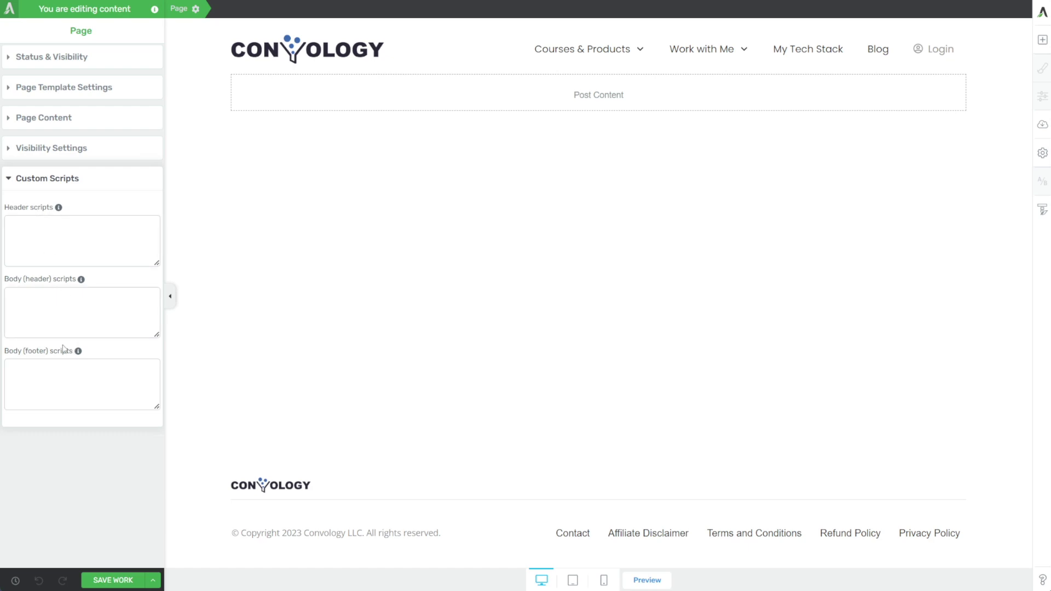
left_click(110, 178)
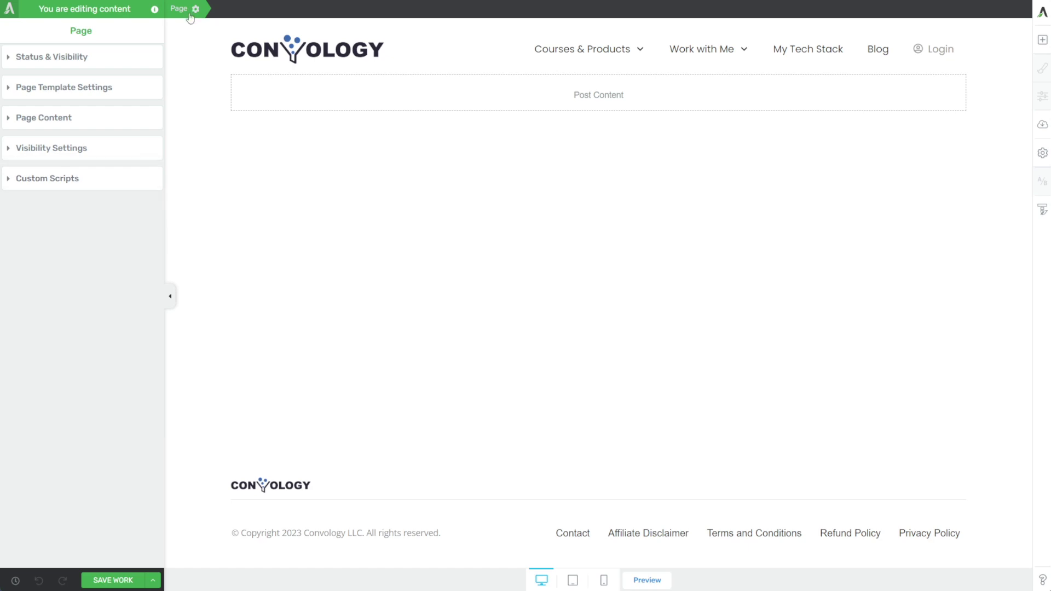
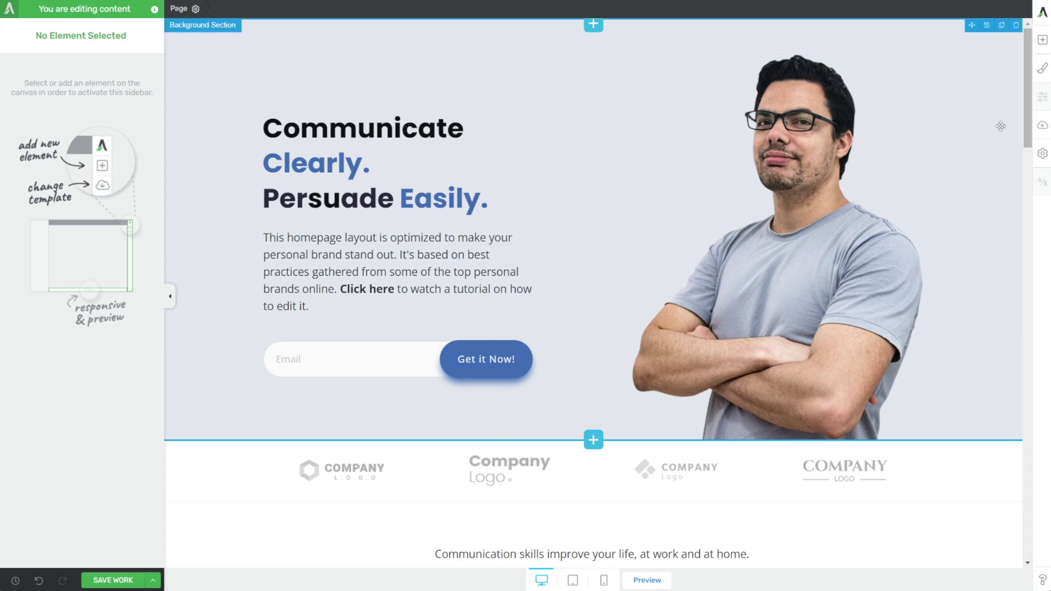
left_click(1042, 124)
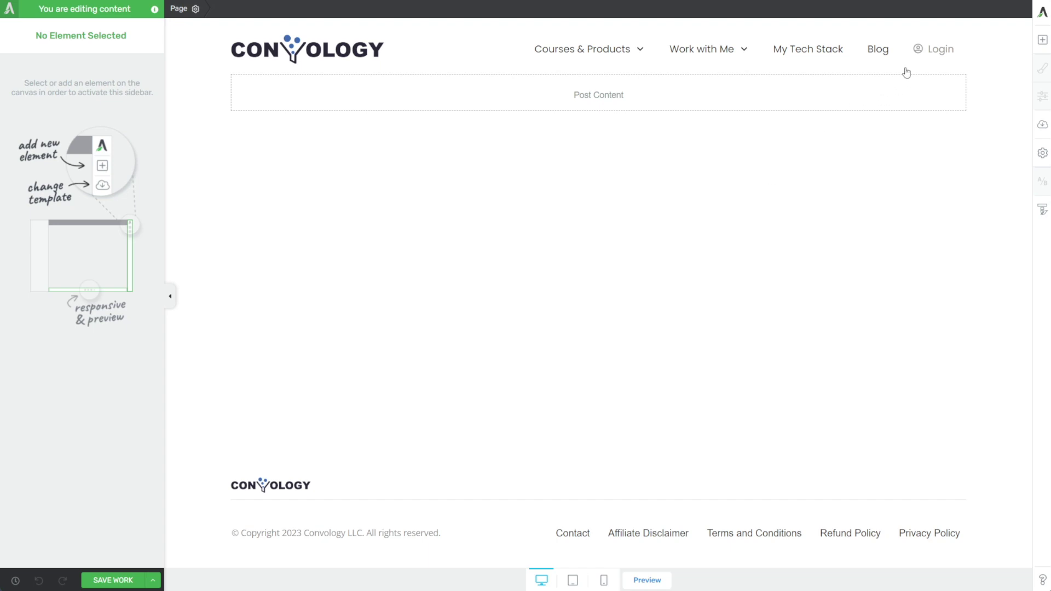
Insert the "Communicate Clearly. Persuade Easily." Hero Area block into the page and stretch it to fit the screen width
left_click(1043, 42)
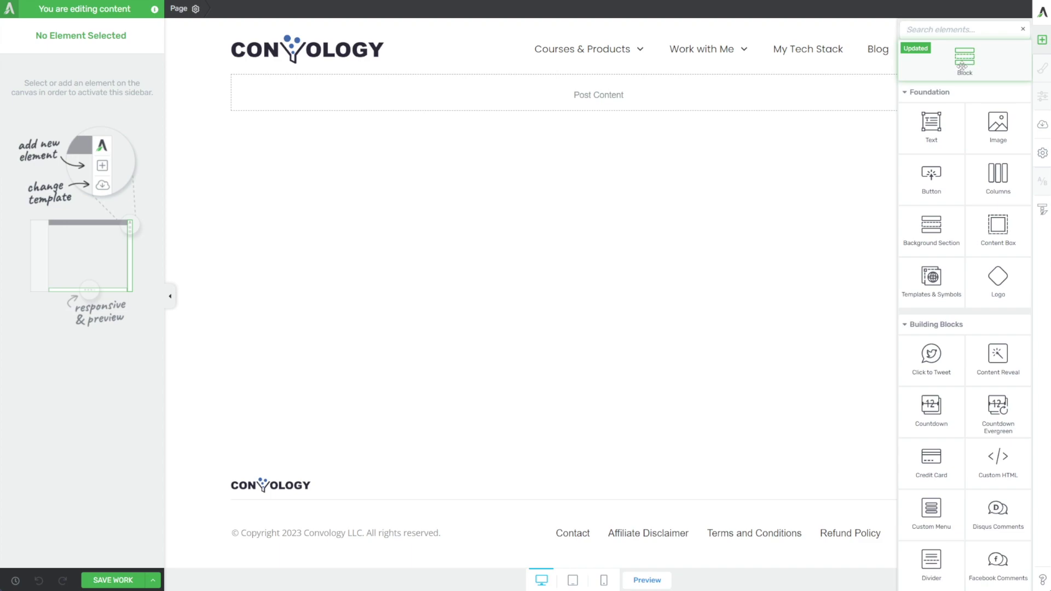
left_click_drag(962, 66, 761, 235)
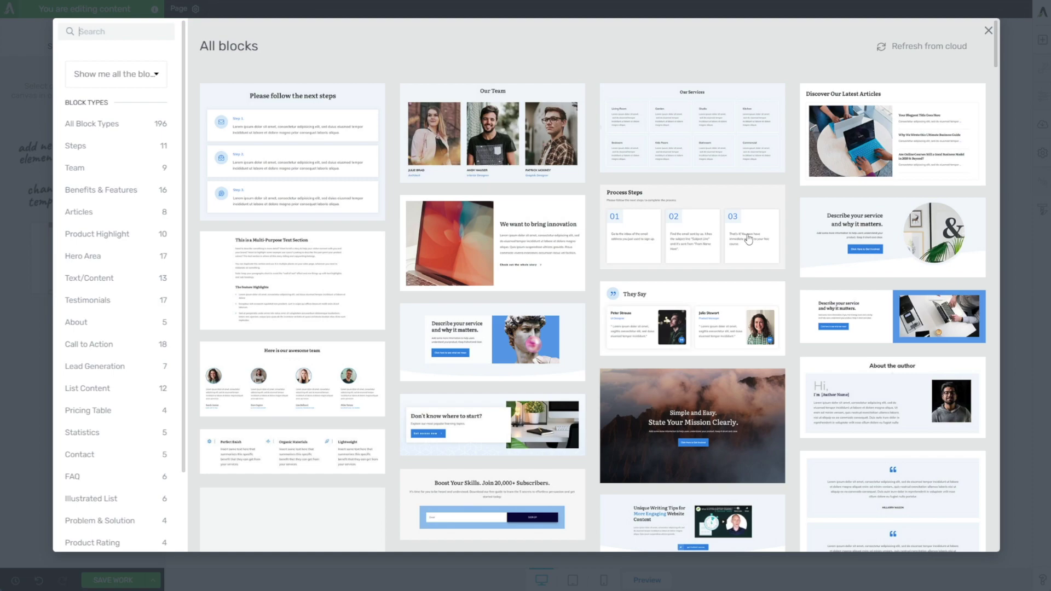
left_click(154, 76)
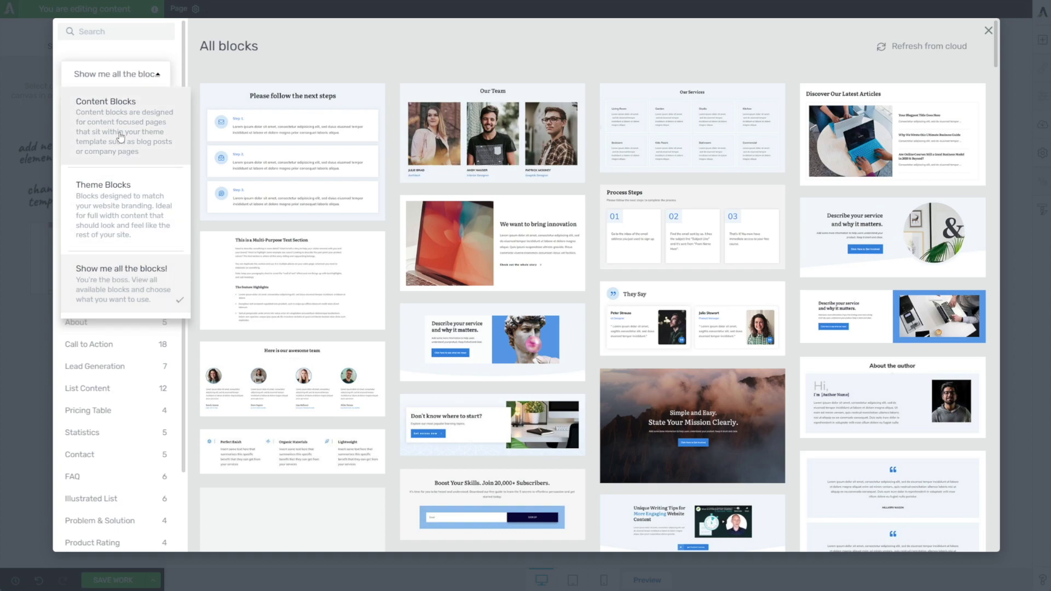
left_click(152, 283)
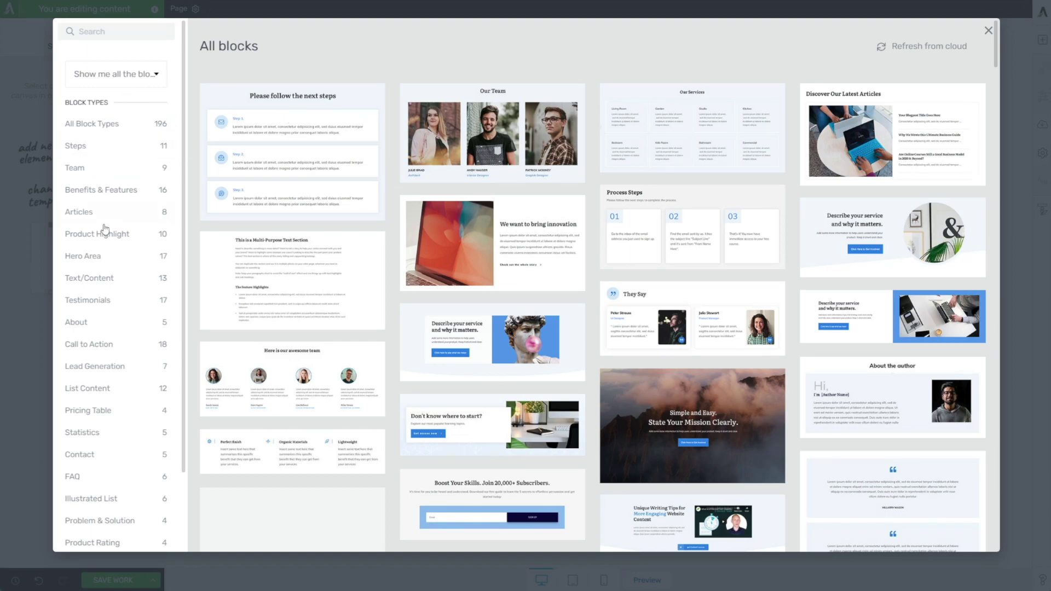
left_click(82, 257)
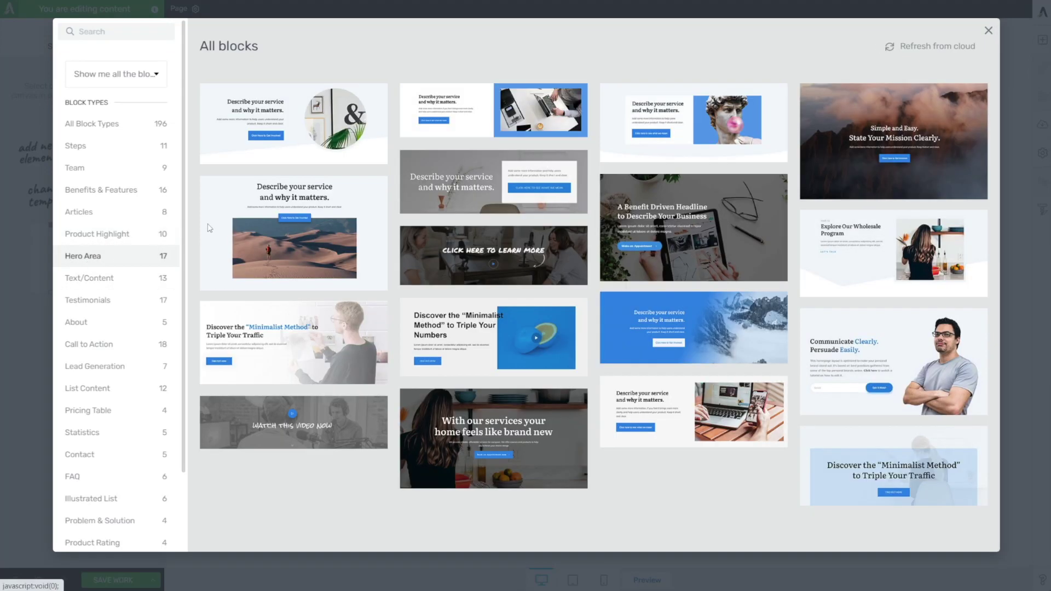
left_click(879, 355)
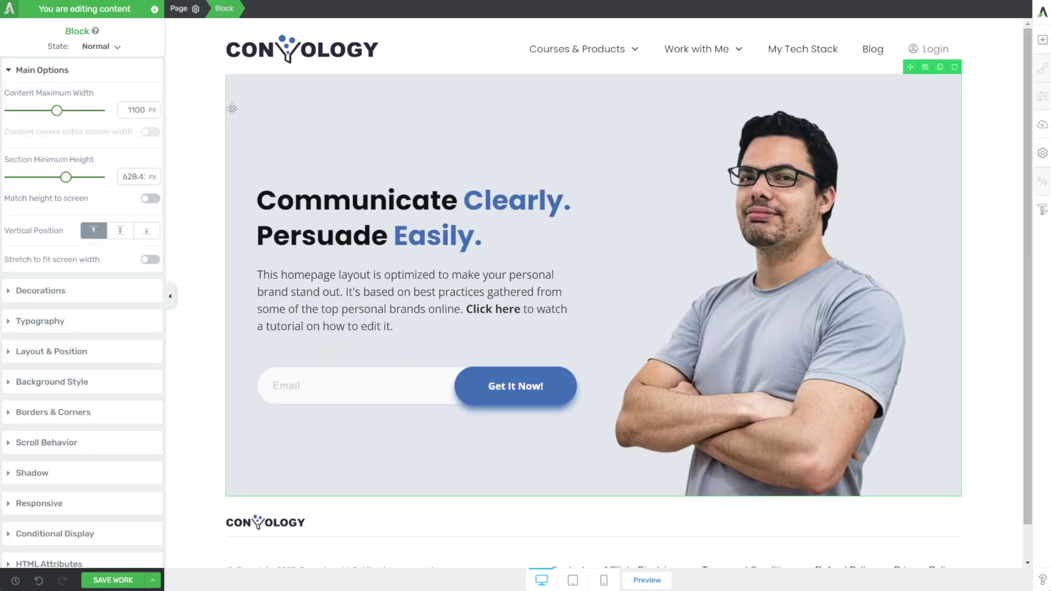
left_click(150, 260)
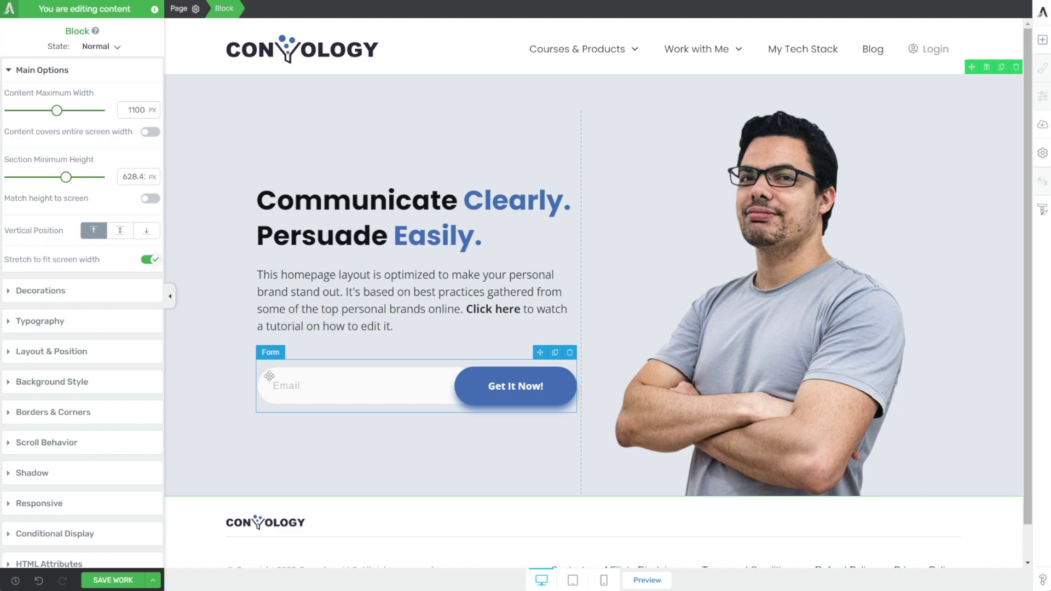
Pick another block from the block library for the area below the hero block
left_click(1042, 40)
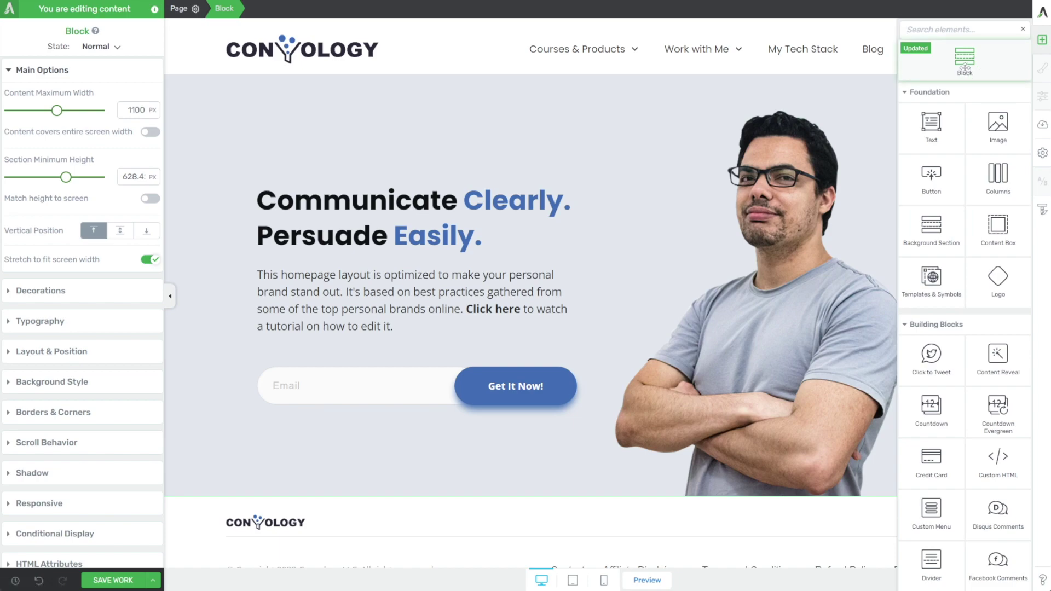
key("Escape")
left_click(593, 557)
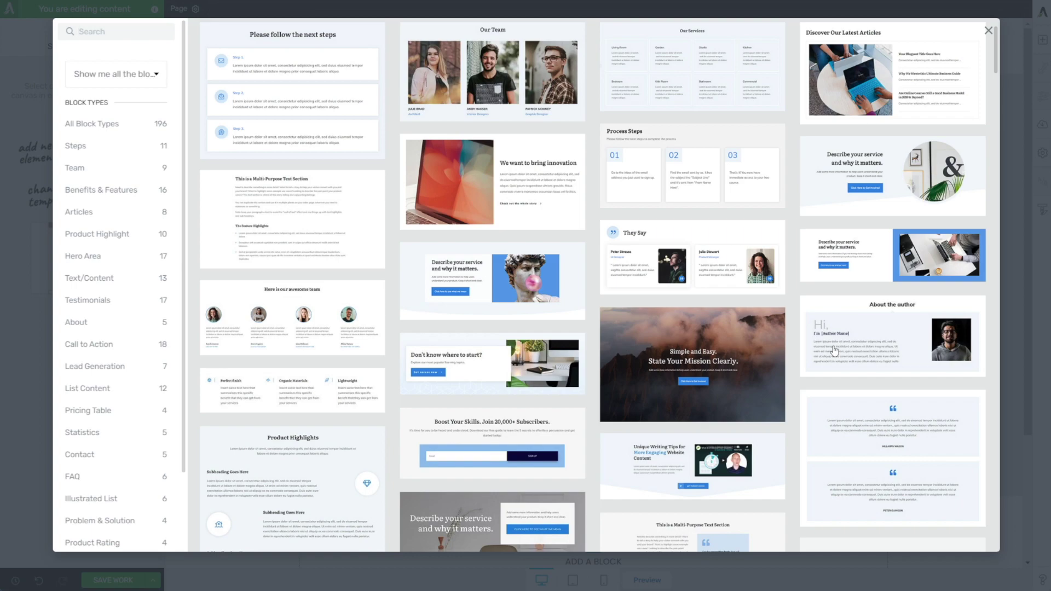
left_click(902, 241)
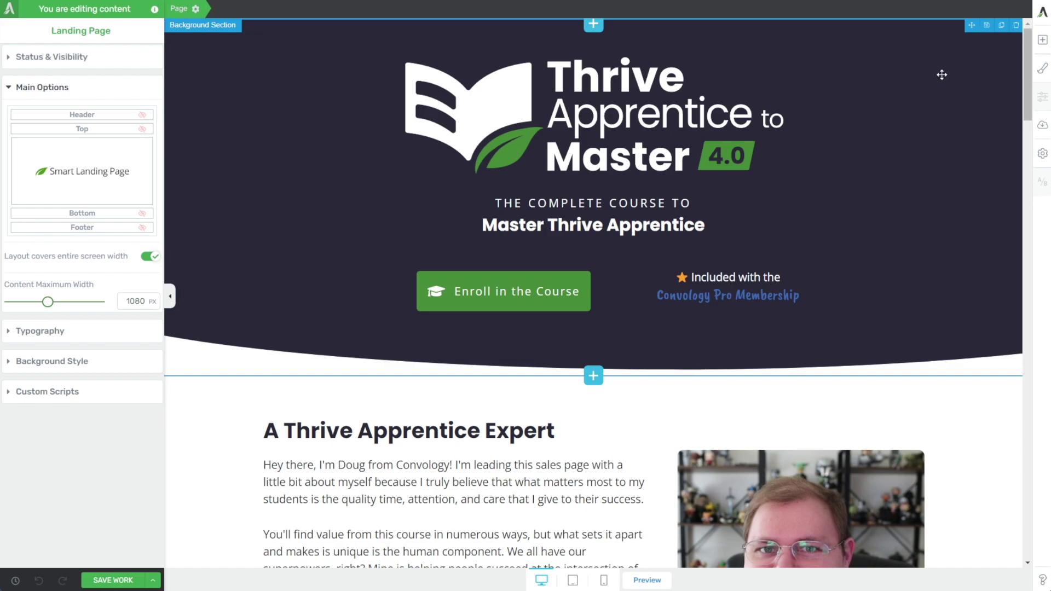
Save the landing page's hero background section as a template named "Demo Sales Header" in the demo templates category
left_click(987, 26)
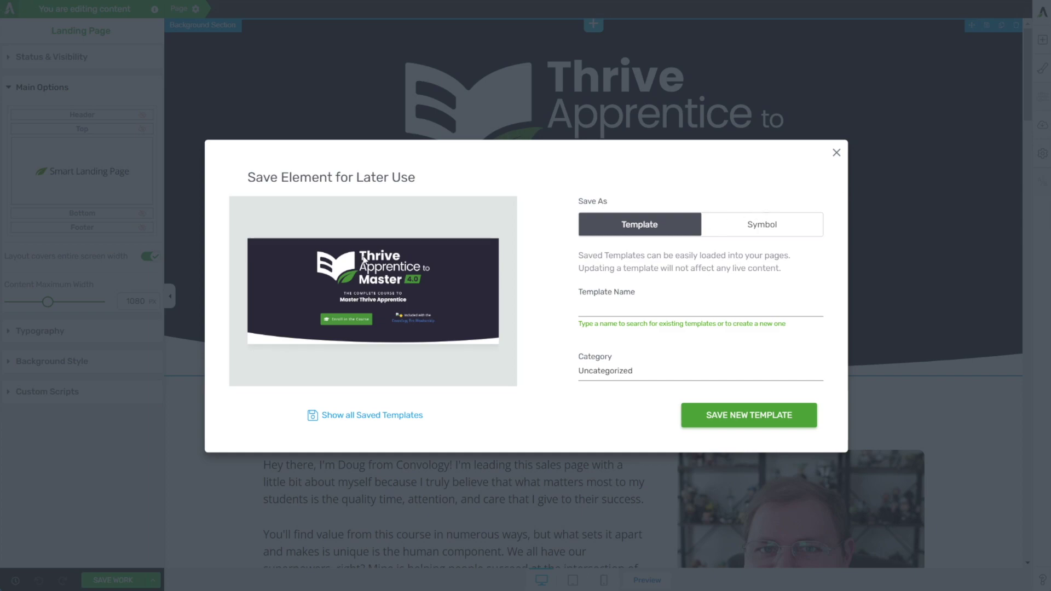
left_click(613, 306)
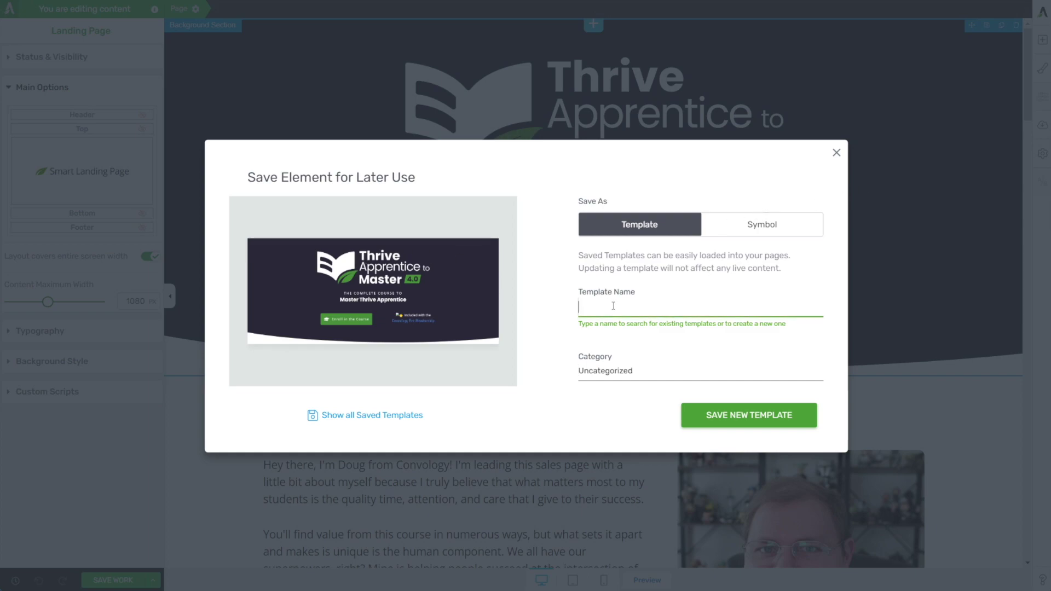
type("Demo Sales Header")
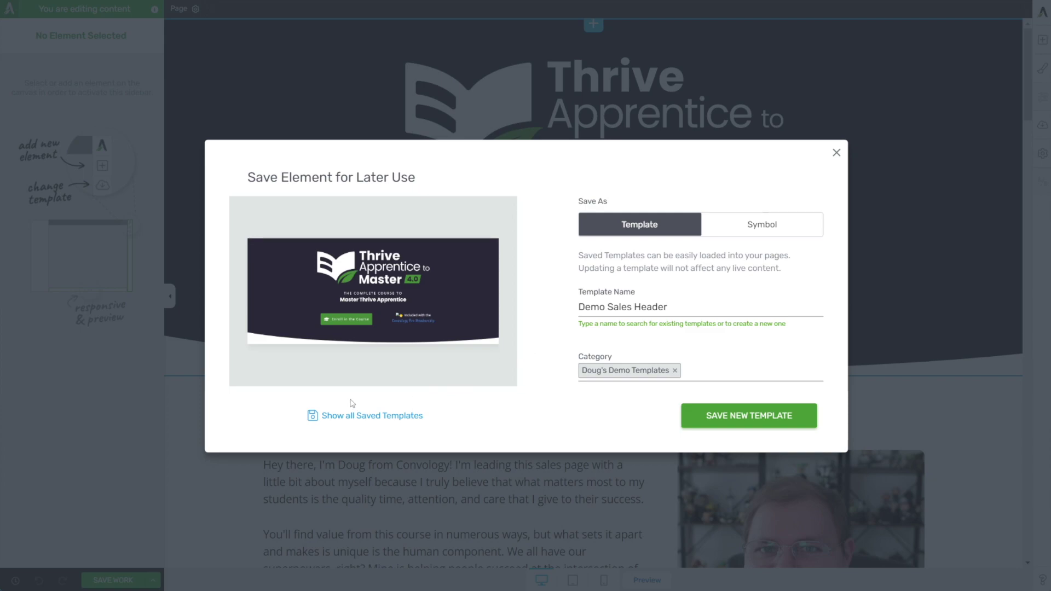
Select "Demo Sales Header" among all saved templates and update that existing template with the hero section
left_click(392, 417)
scroll(481, 250, "down", 10)
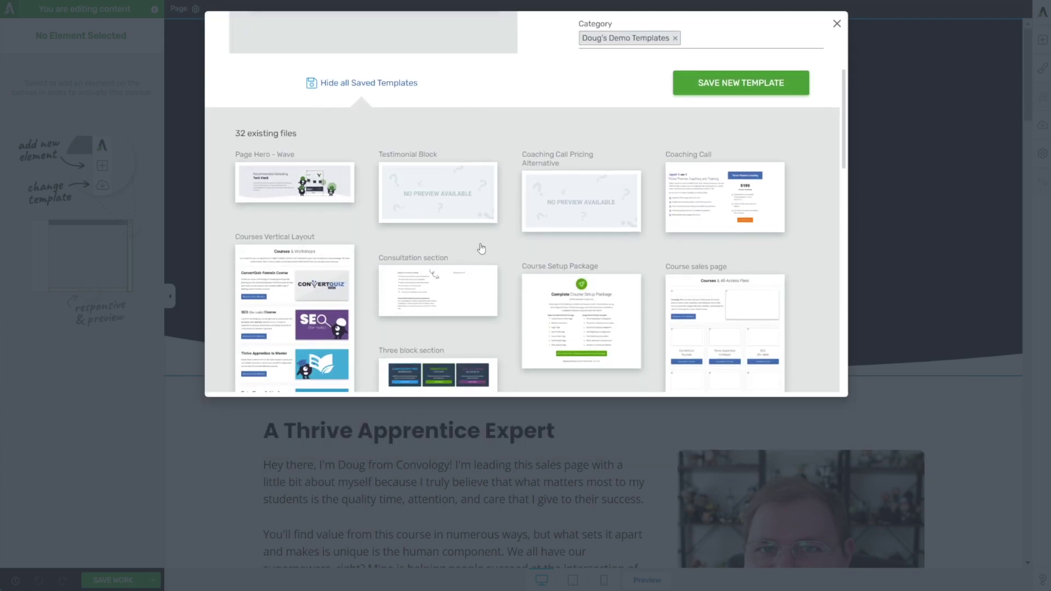
left_click(684, 219)
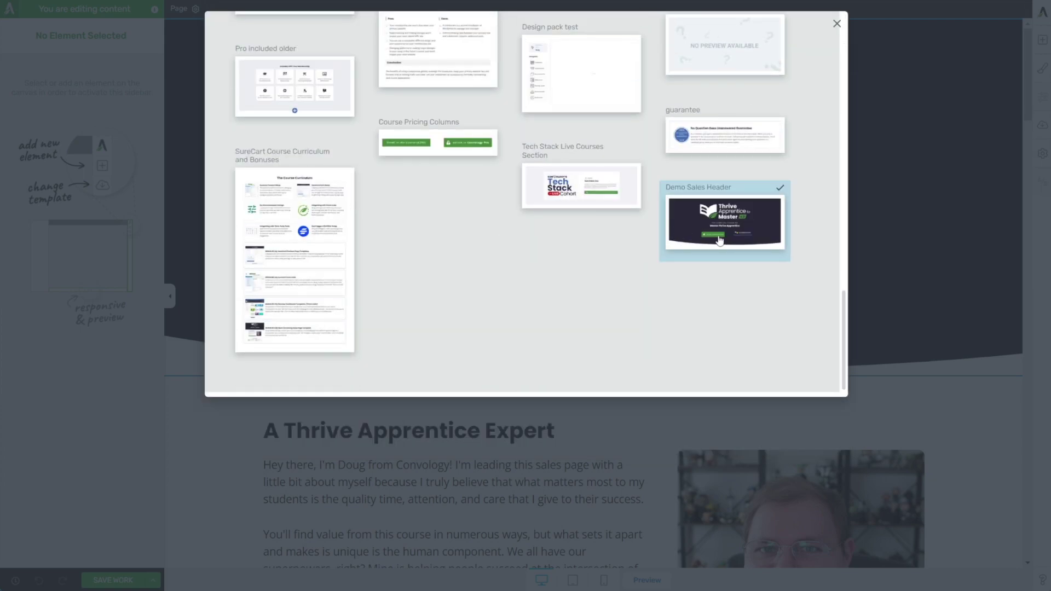
scroll(677, 301, "up", 10)
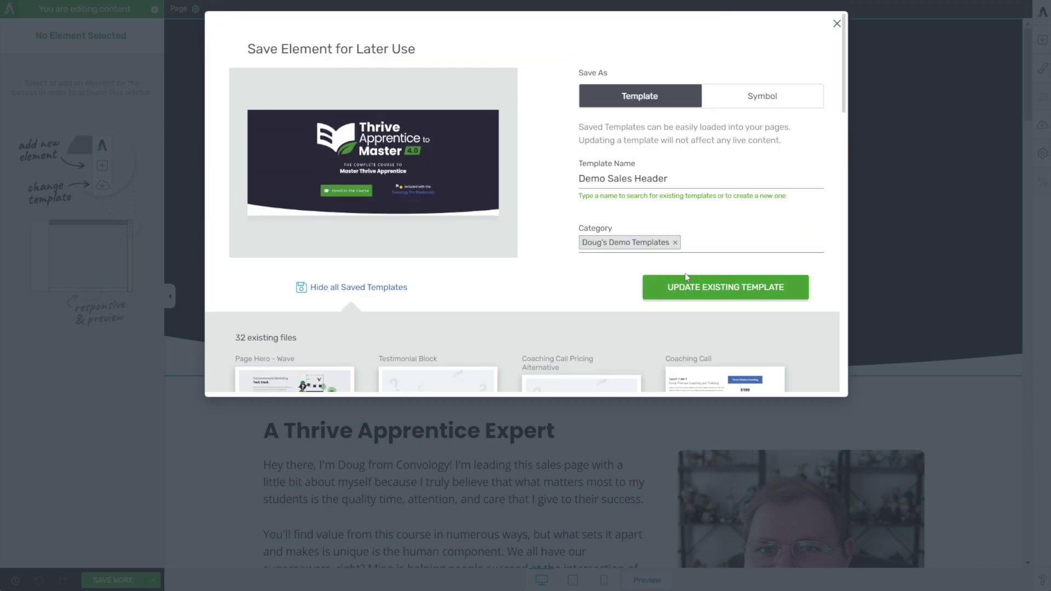
left_click(781, 288)
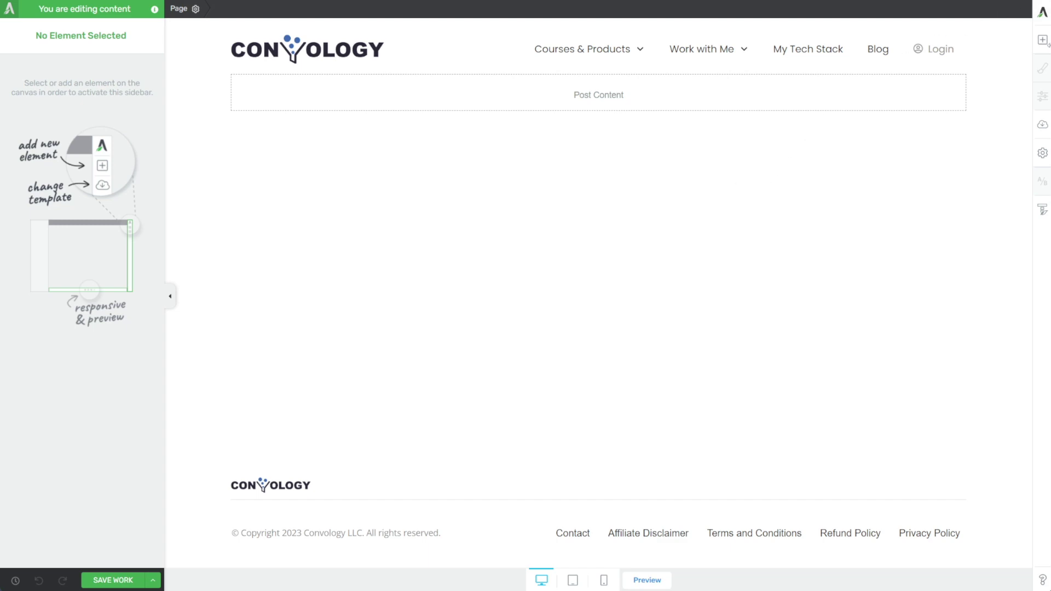
Insert the saved "Demo Sales Hero" template into the normal page's post content and select its background section
left_click(1041, 43)
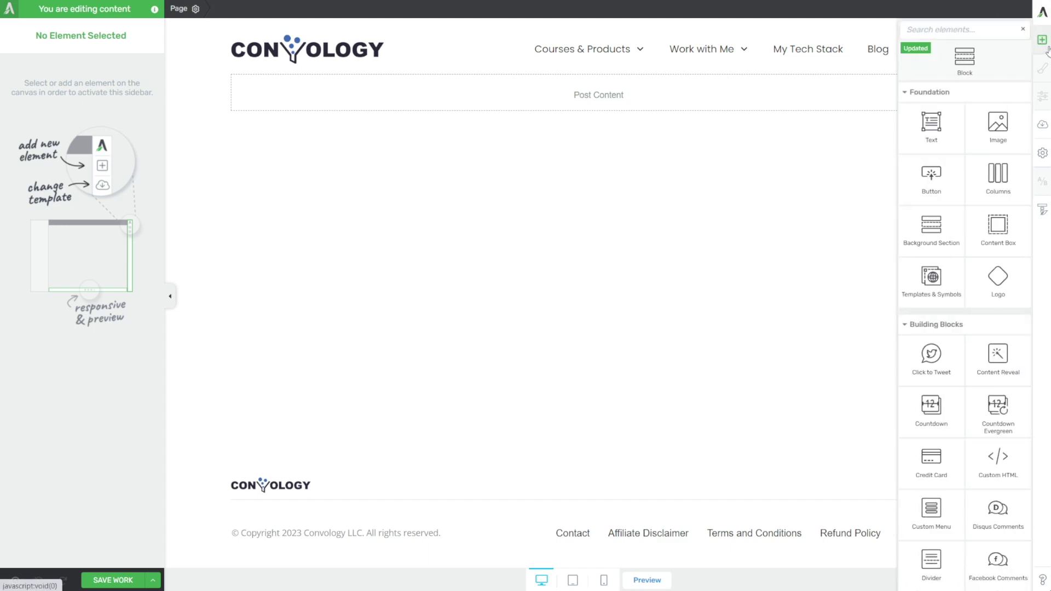
left_click(937, 291)
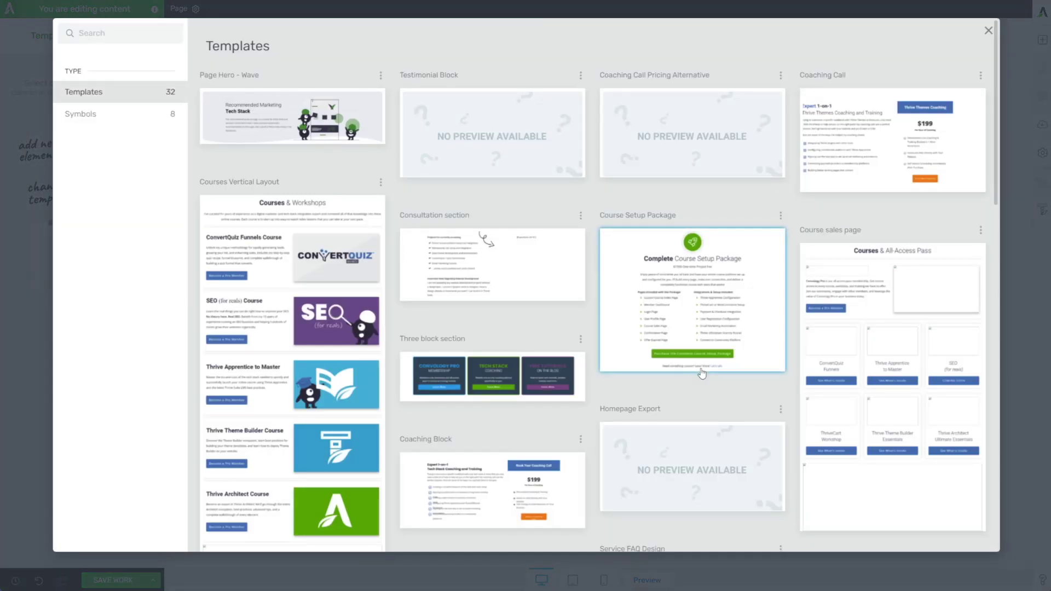
scroll(678, 380, "down", 5)
scroll(679, 379, "down", 5)
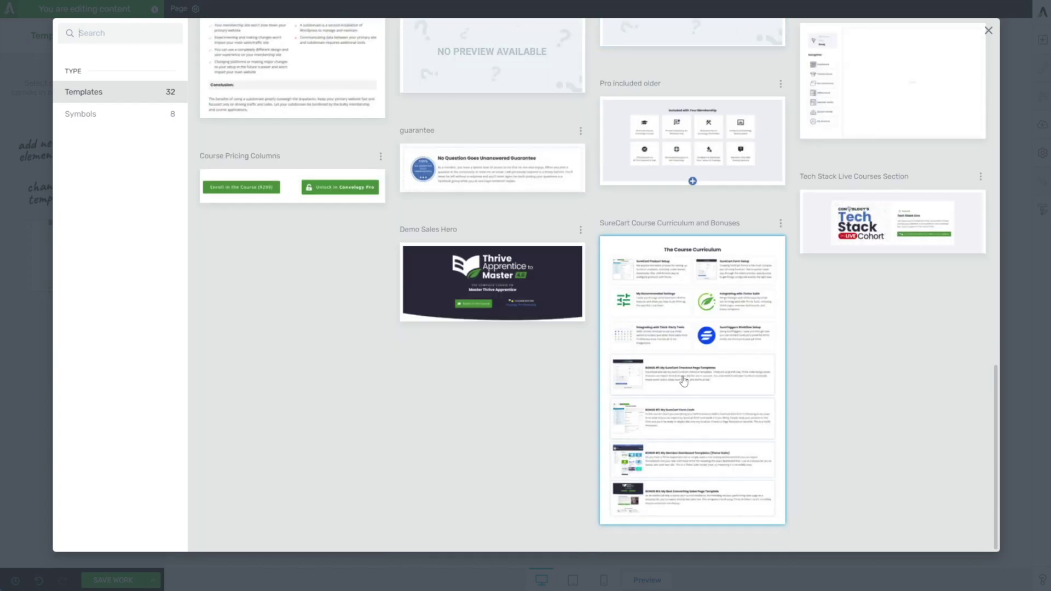
left_click(496, 308)
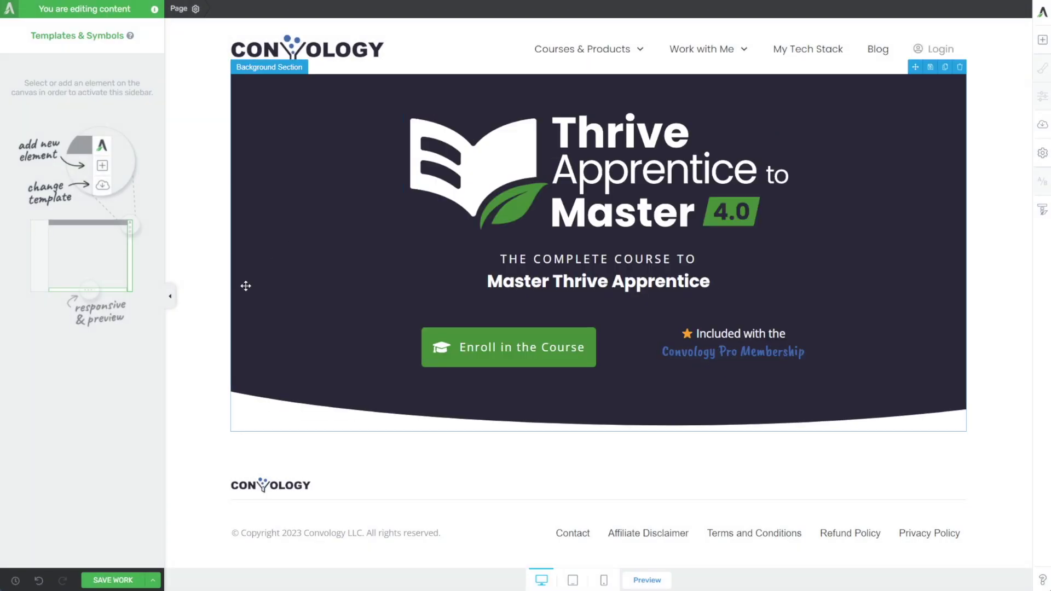
left_click(248, 286)
left_click(147, 293)
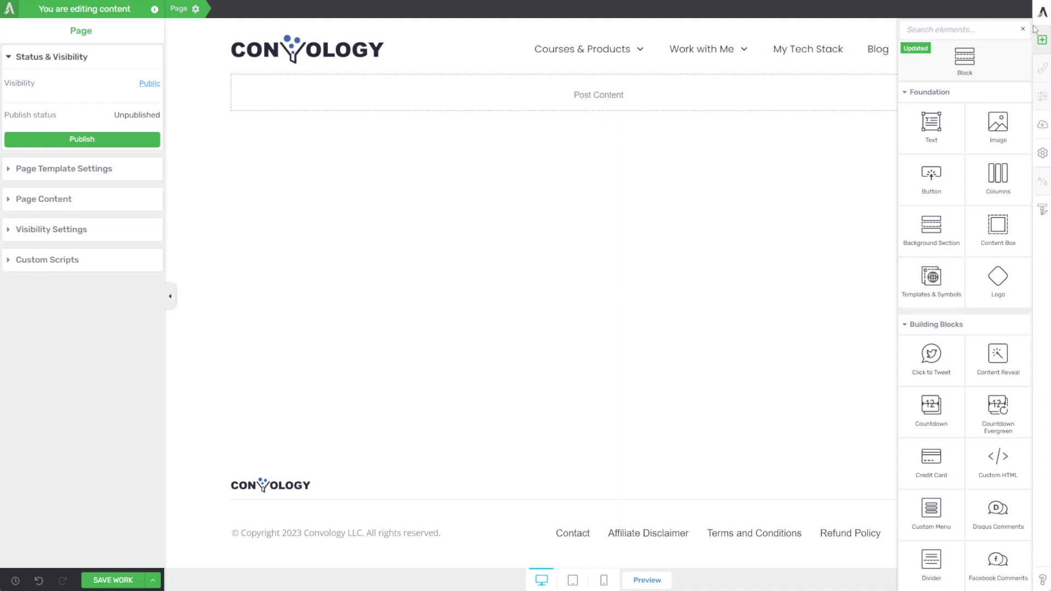
Find the Post List element with the search term "post" and add it to the post content using the Image & Text 02 template
left_click(966, 33)
type("post")
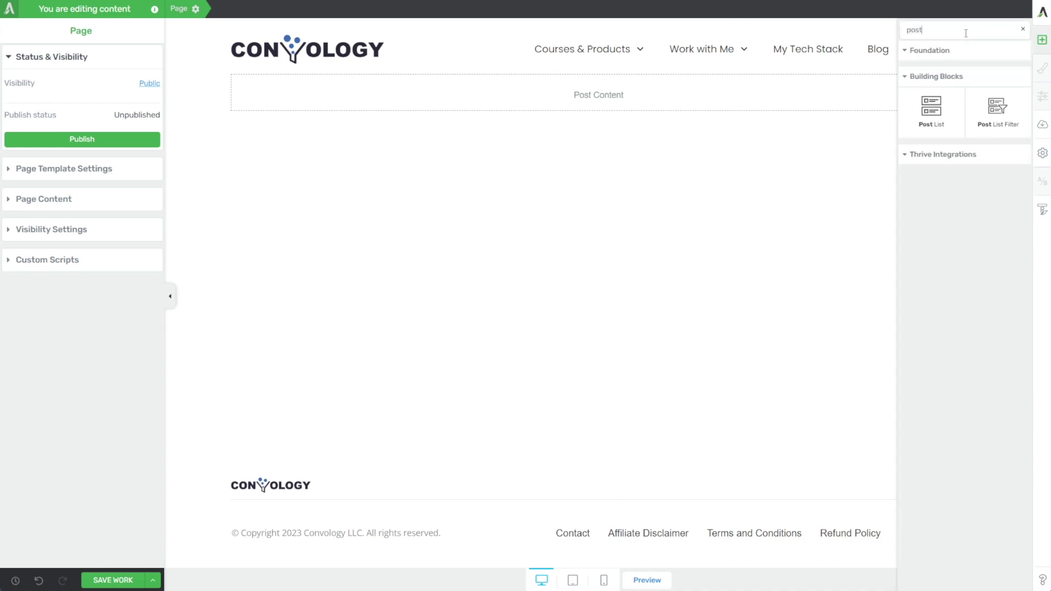
left_click_drag(948, 109, 664, 110)
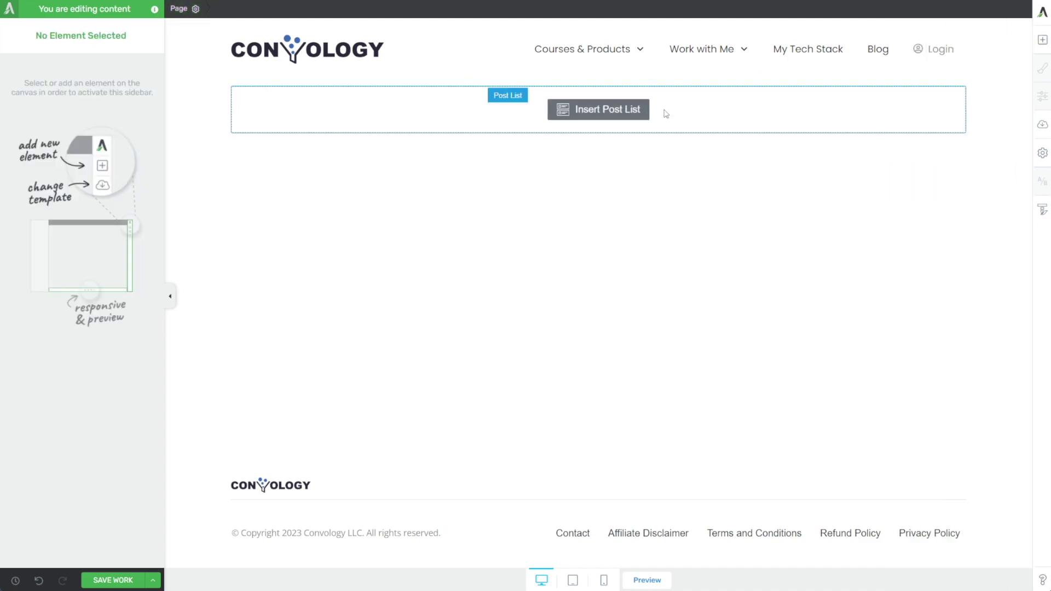
left_click(330, 150)
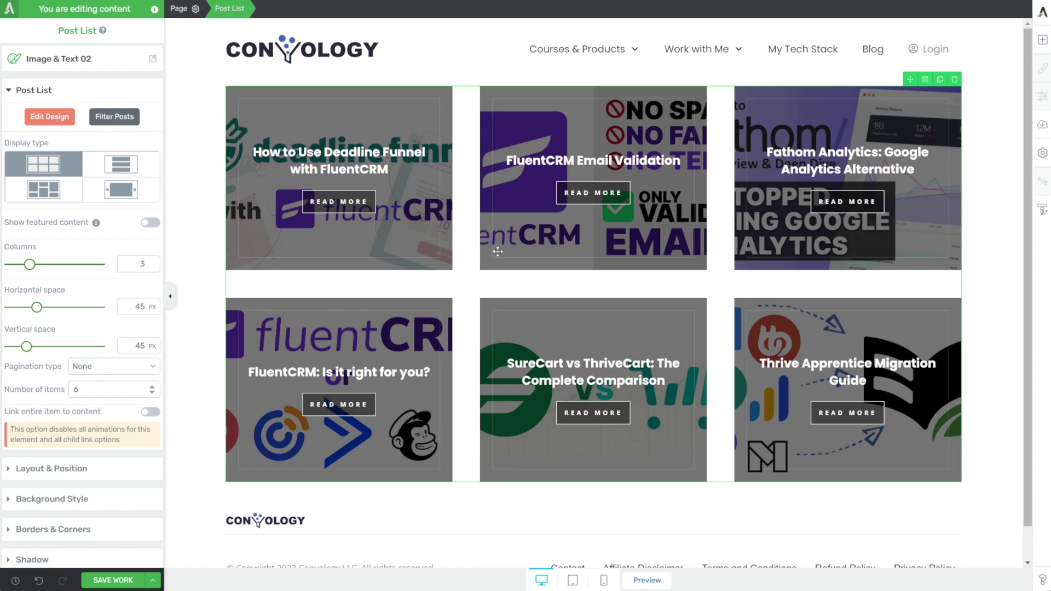
Open the Post List's post filter and change the content to display from Posts to Pages
left_click(114, 120)
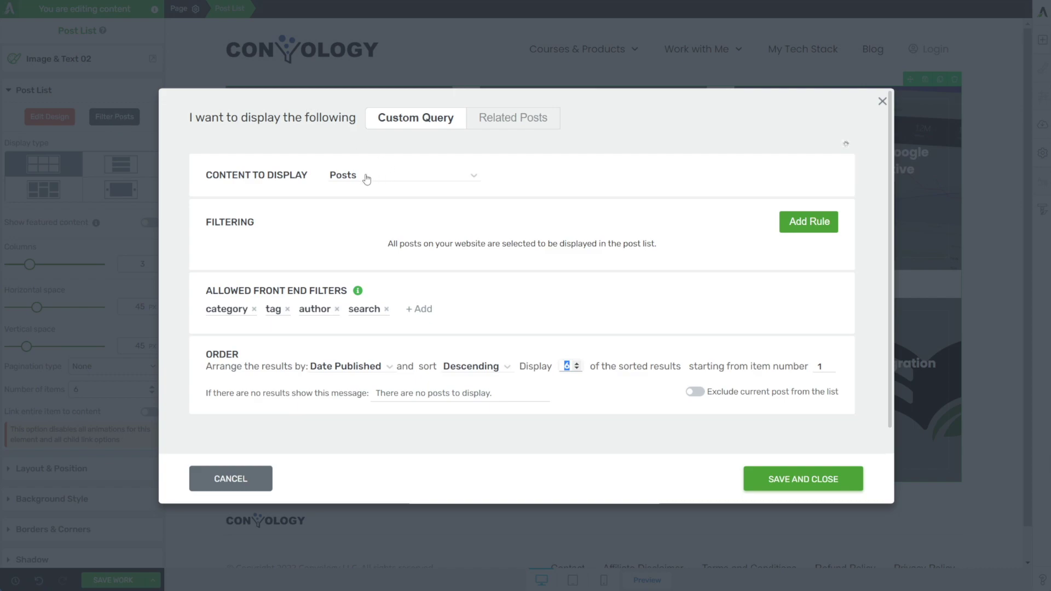
left_click_drag(299, 176, 203, 176)
left_click(441, 182)
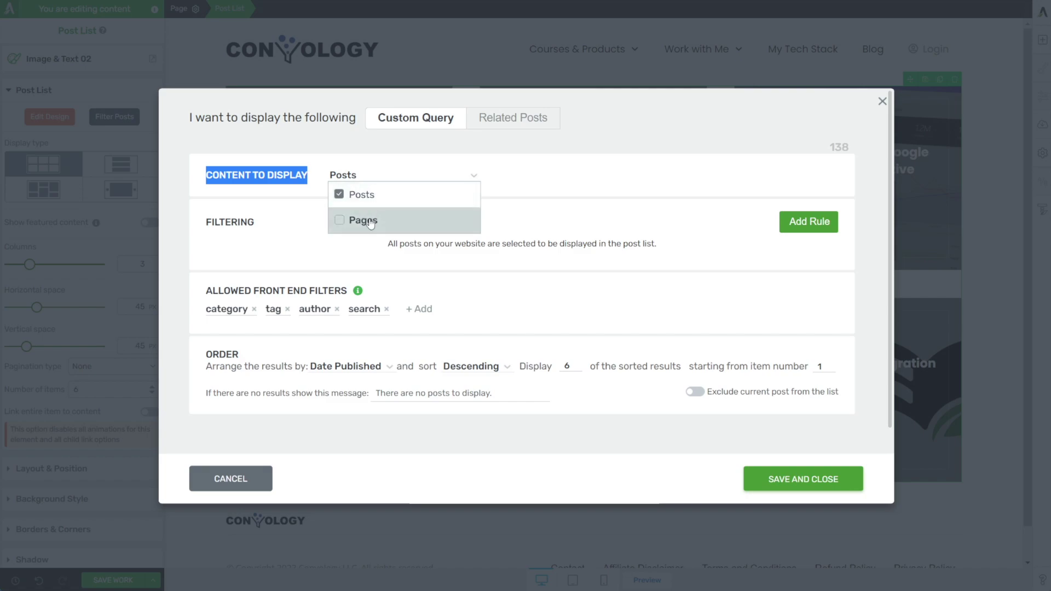
left_click(338, 196)
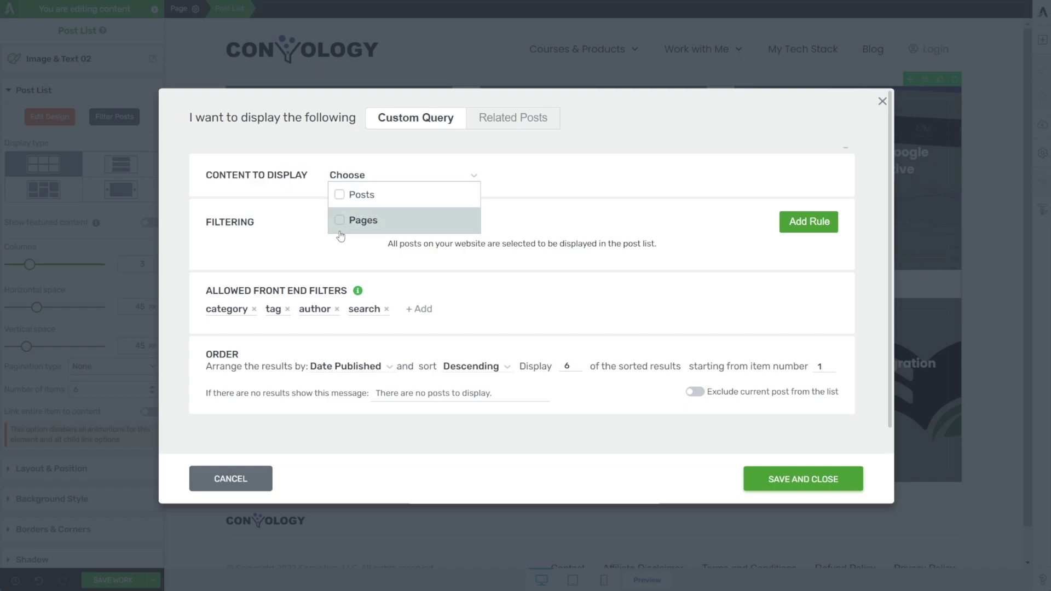
left_click(339, 222)
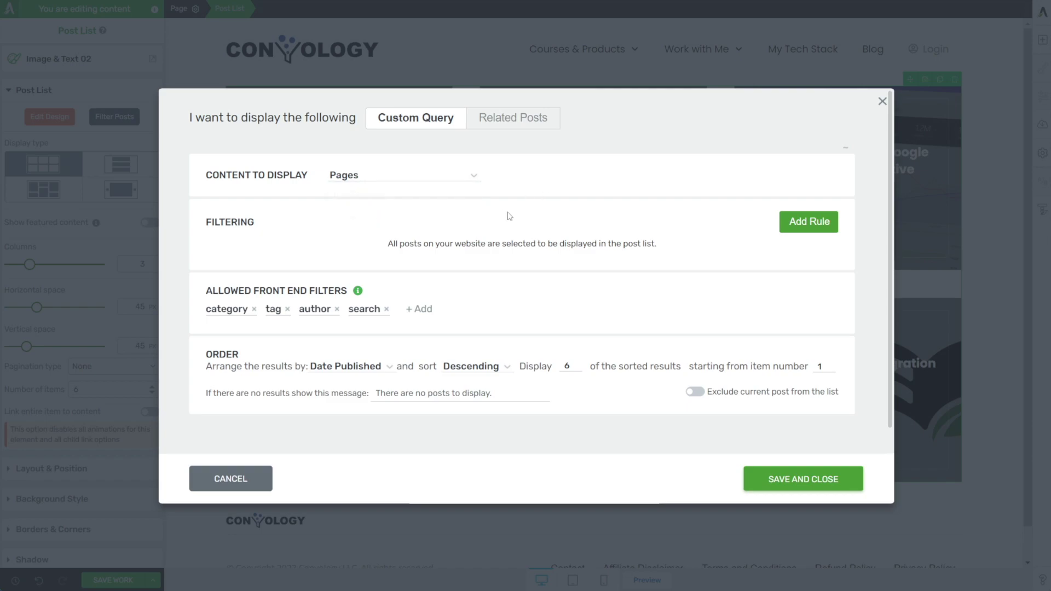
Add a Folder filtering rule that displays pages belonging to at least one of the folder Sales Pages, and save the query
left_click(809, 221)
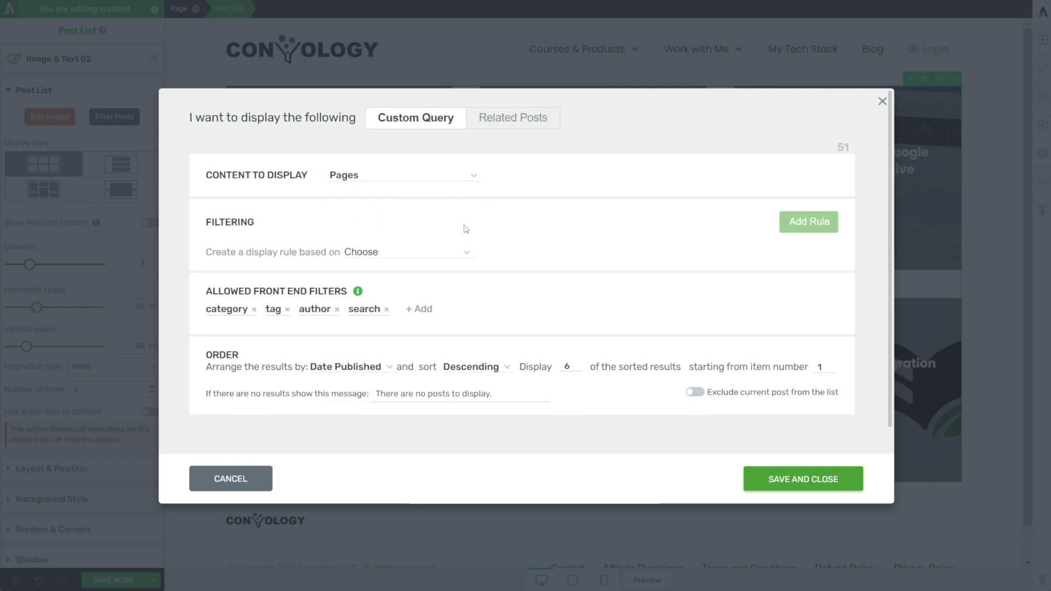
left_click(377, 251)
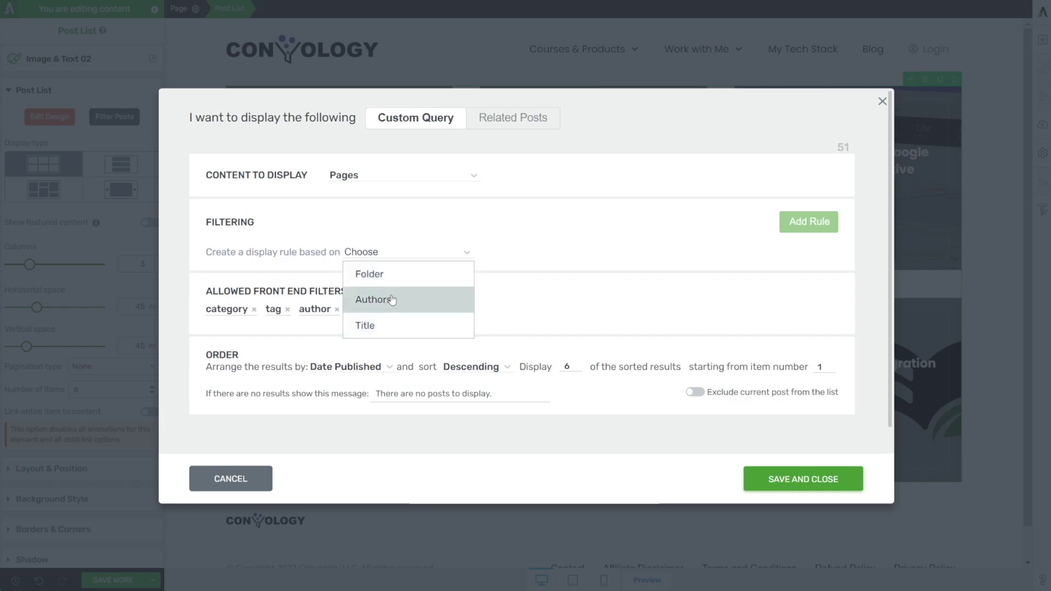
left_click(371, 276)
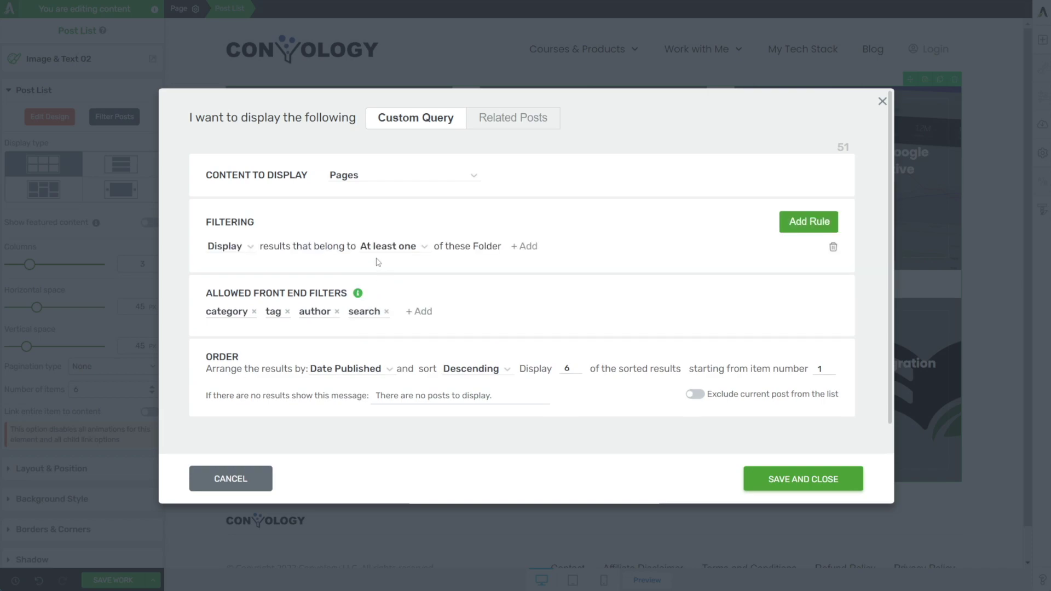
left_click(526, 253)
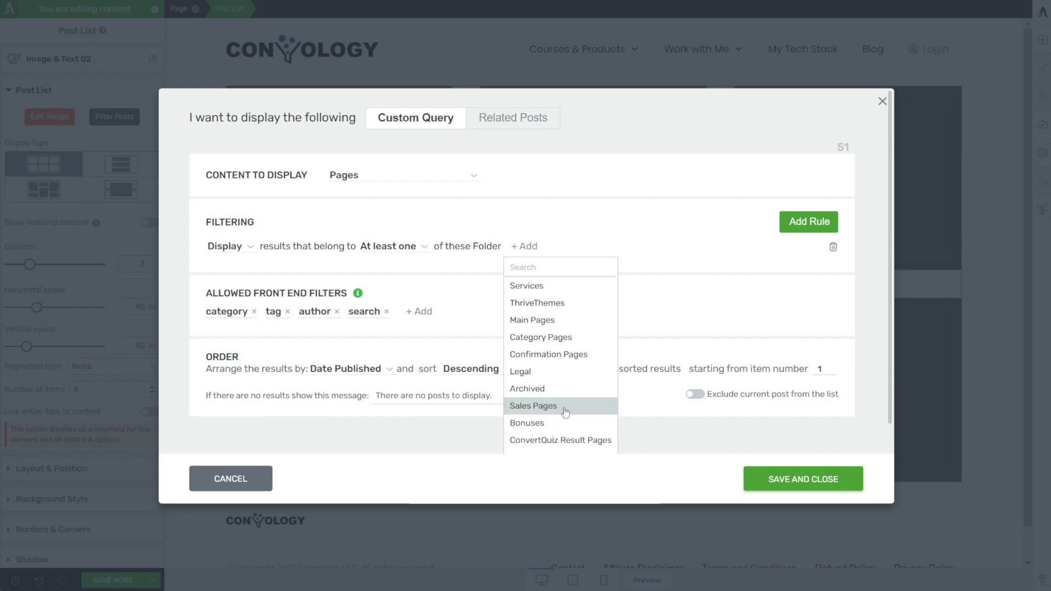
left_click(534, 407)
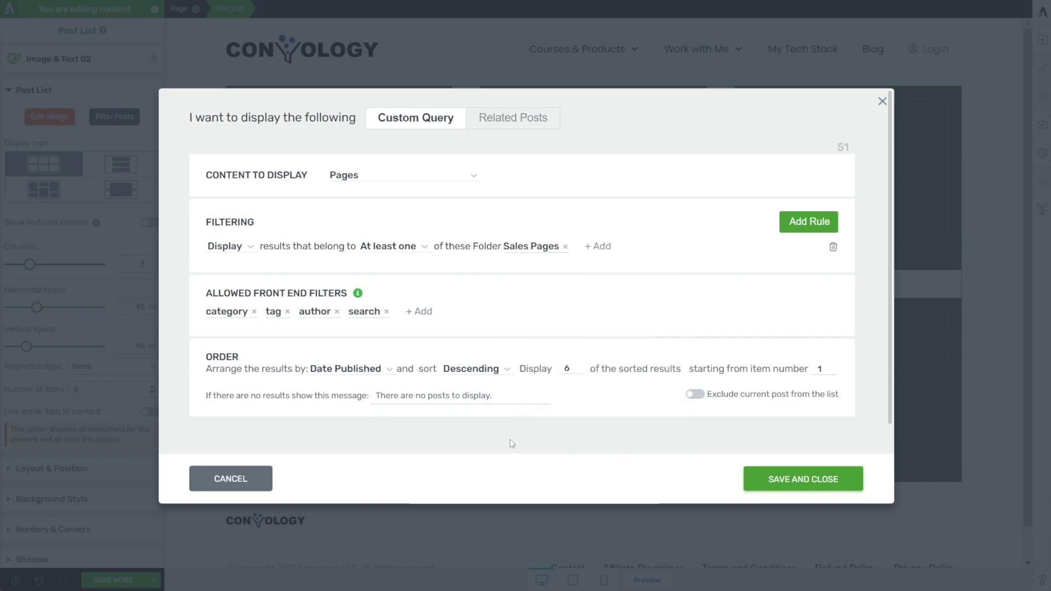
left_click(791, 490)
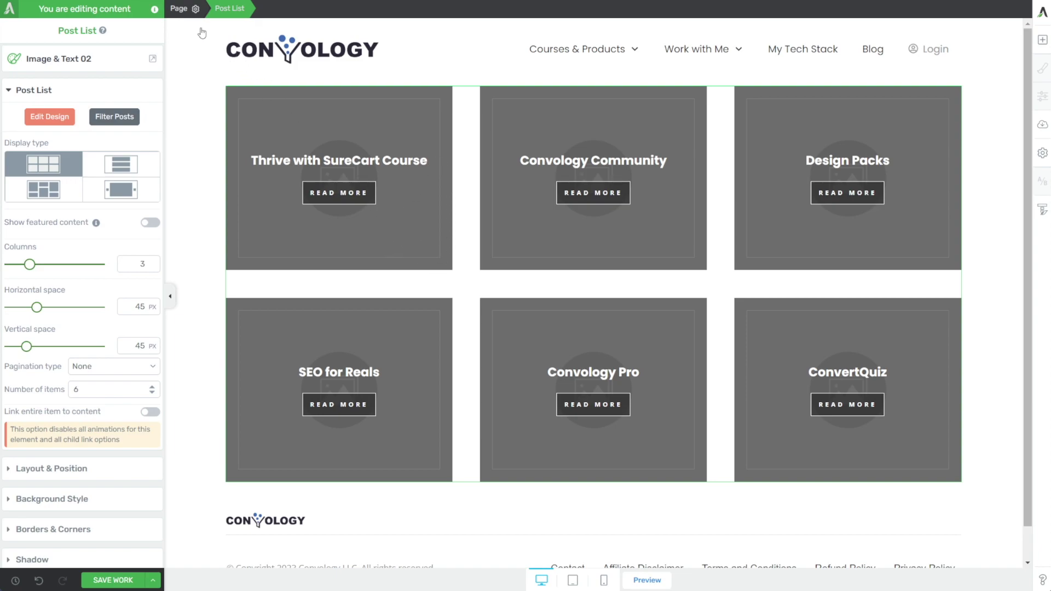
Examine the page's Page Content settings for the post title and featured image, and reselect the Post List
left_click(192, 12)
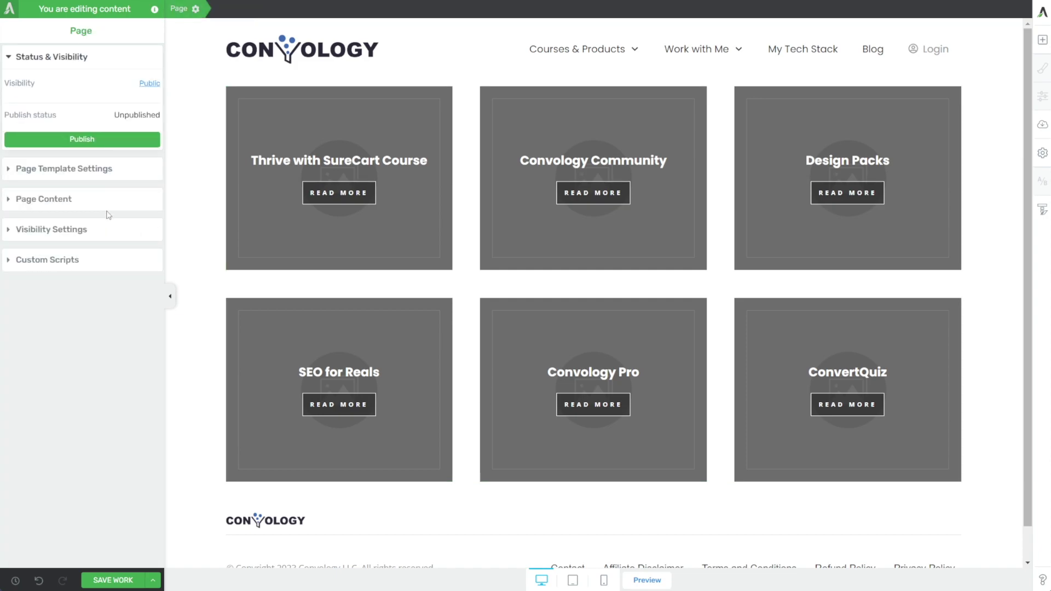
left_click(66, 201)
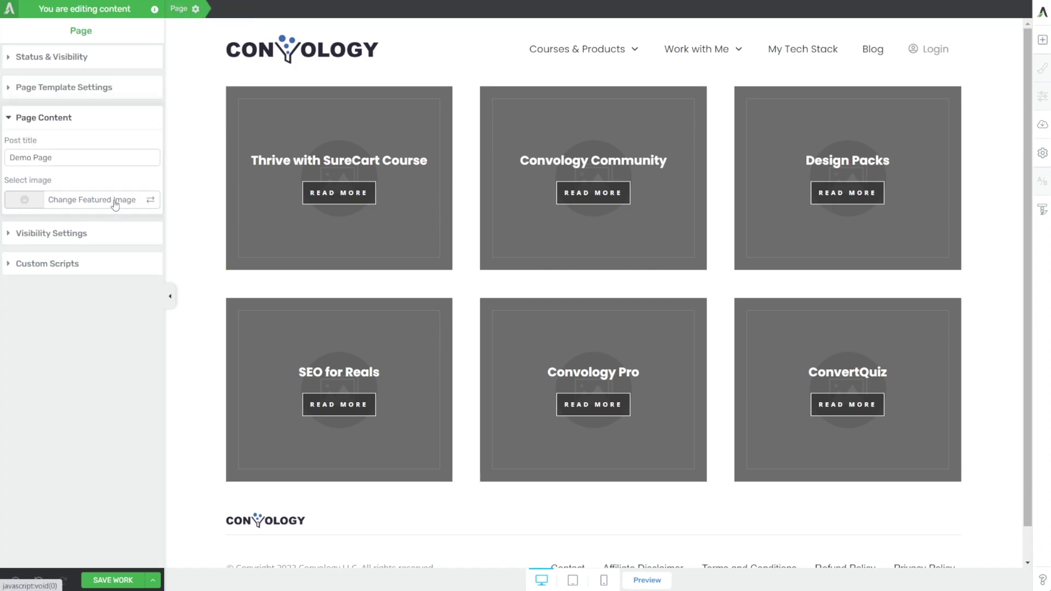
left_click(468, 252)
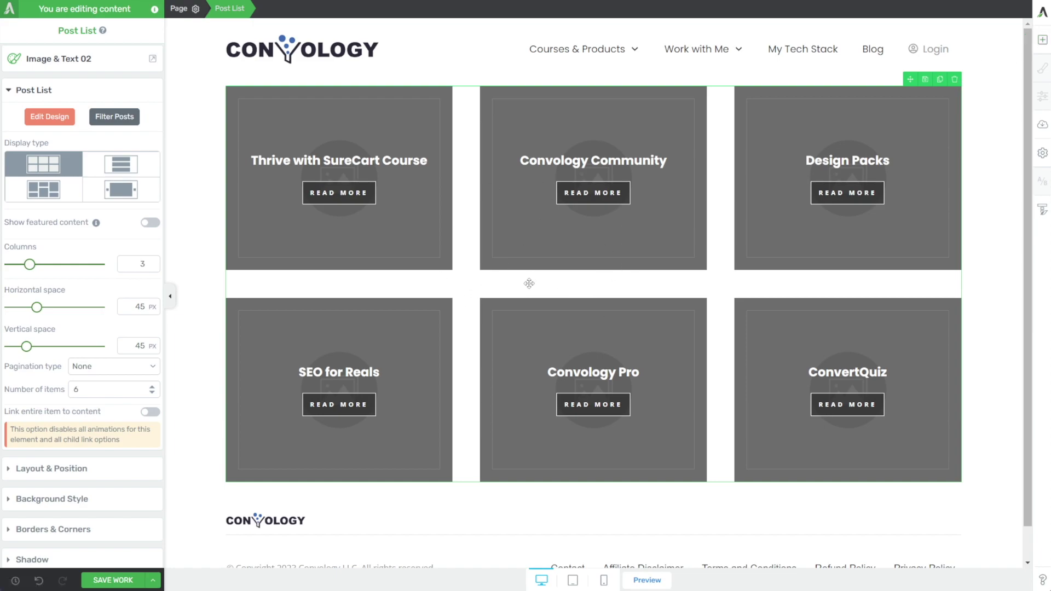
scroll(496, 330, "down", 1)
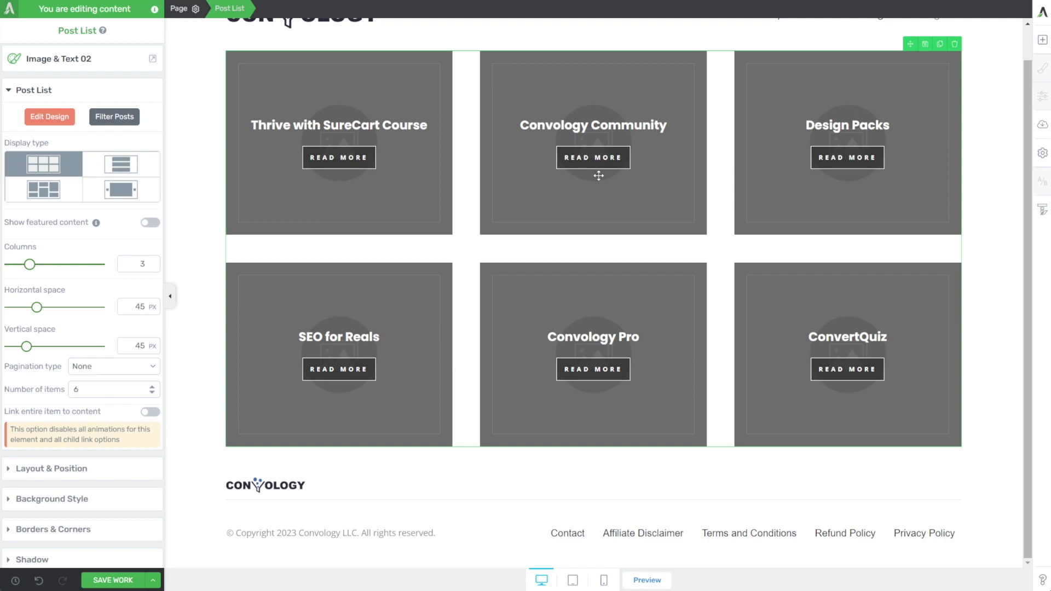
scroll(558, 215, "up", 1)
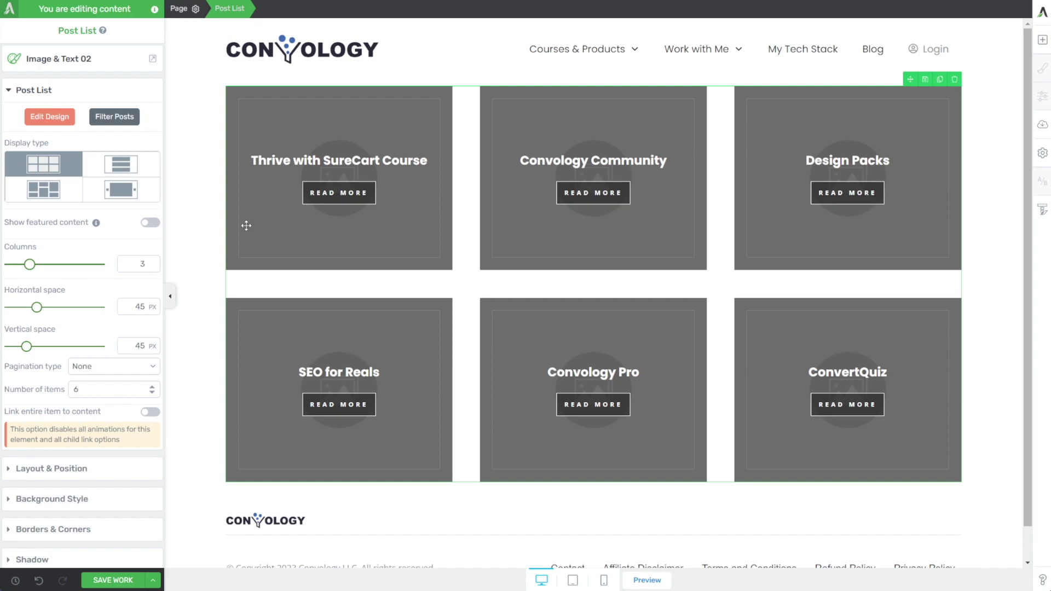
Switch the Post List's display type to carousel and advance through its slides
left_click(125, 193)
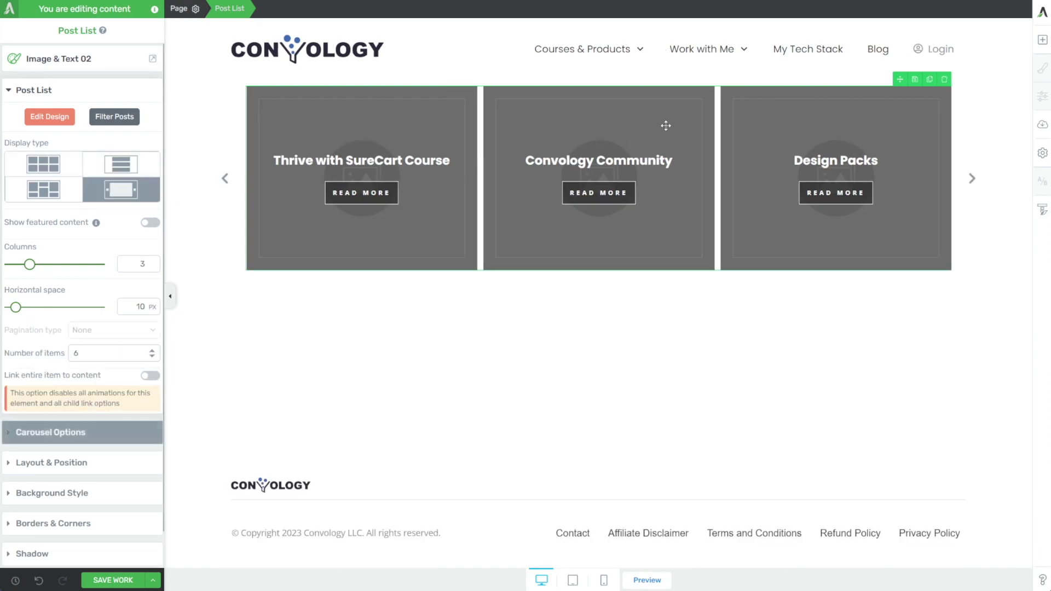
left_click(972, 178)
left_click(974, 179)
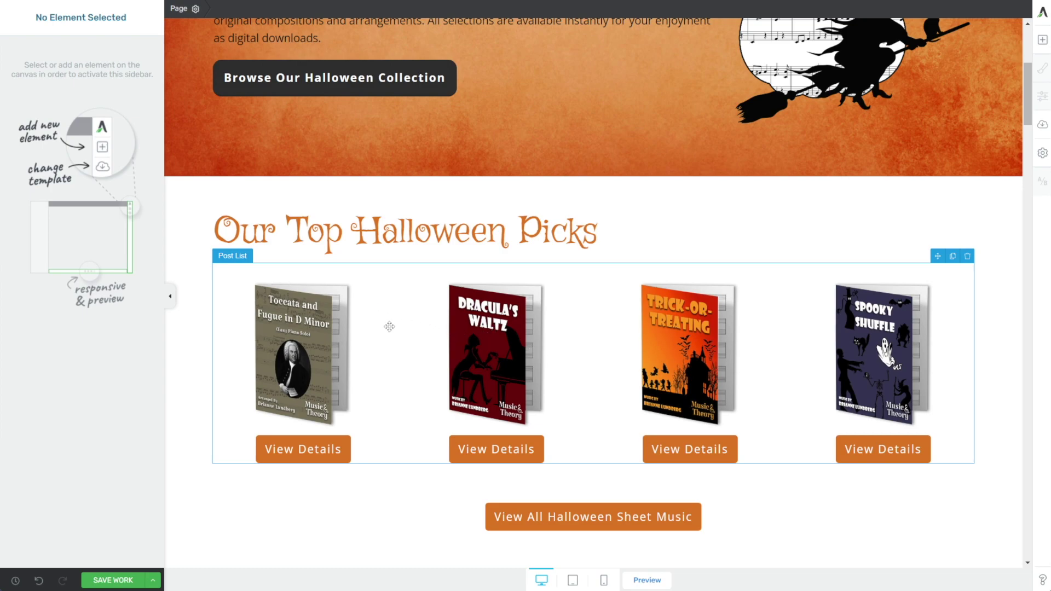
Inspect the query behind the "Our Top Halloween Picks" post list, including its content types, and close it without saving
left_click(434, 332)
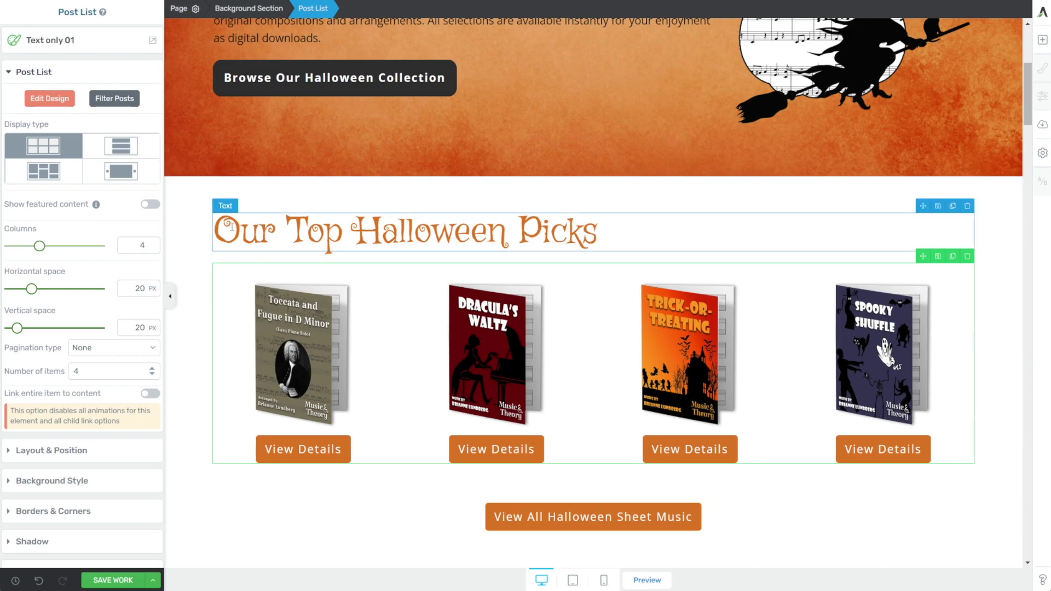
left_click(114, 98)
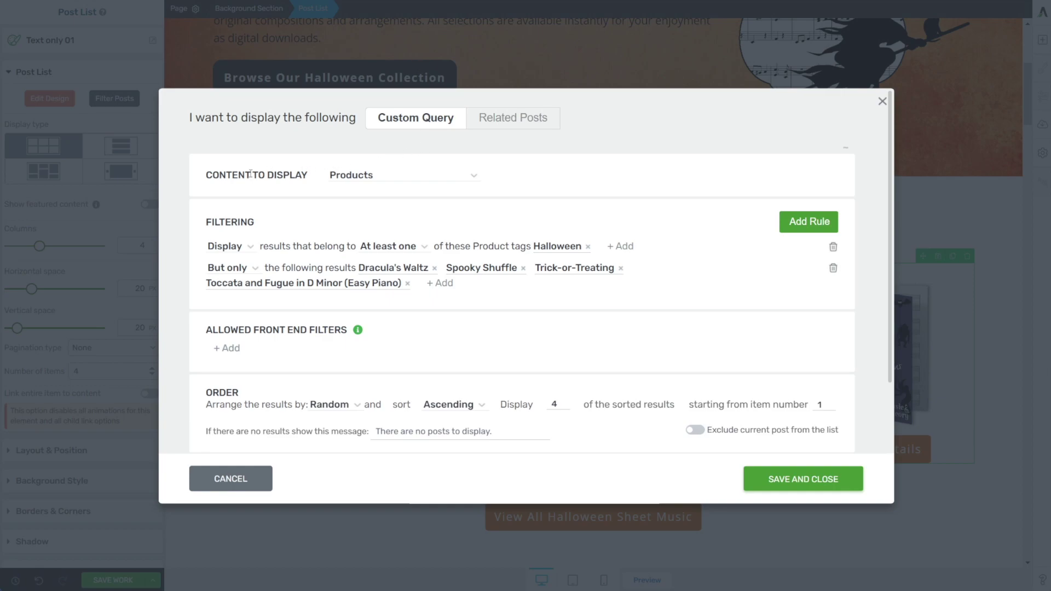
left_click(348, 175)
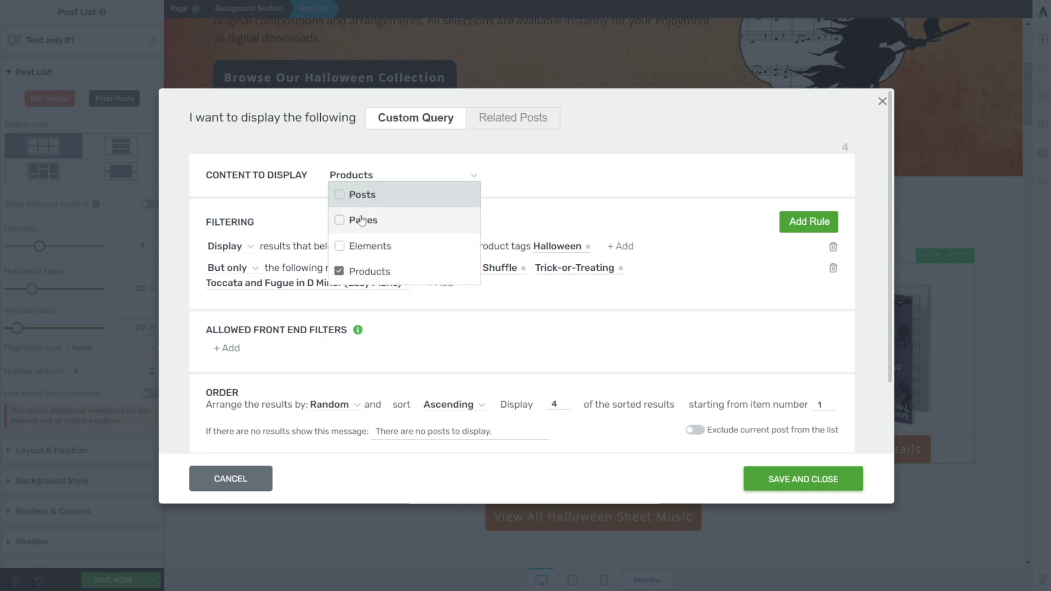
scroll(355, 213, "down", 1)
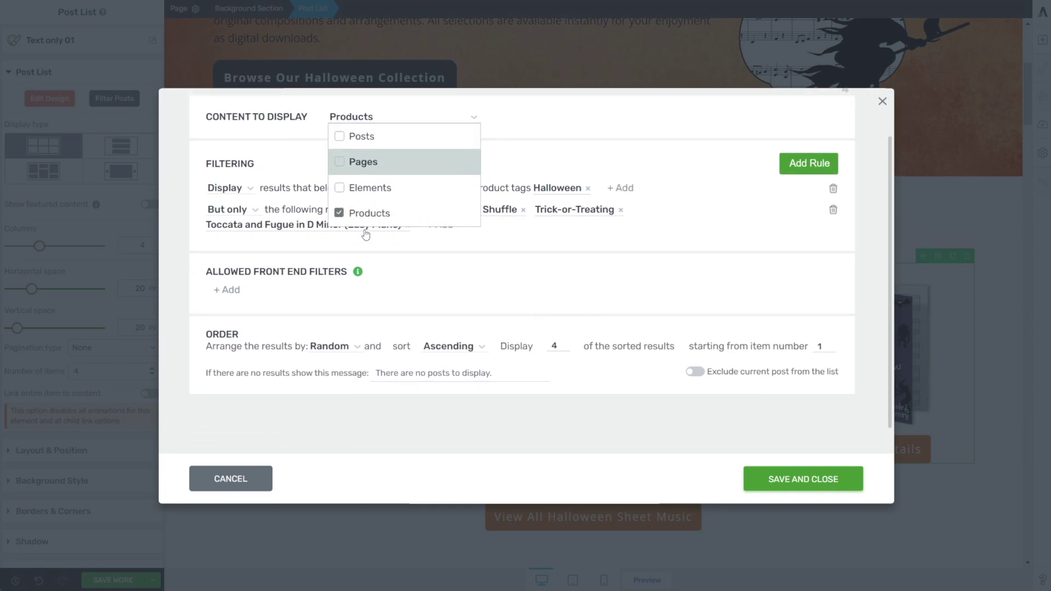
left_click(473, 115)
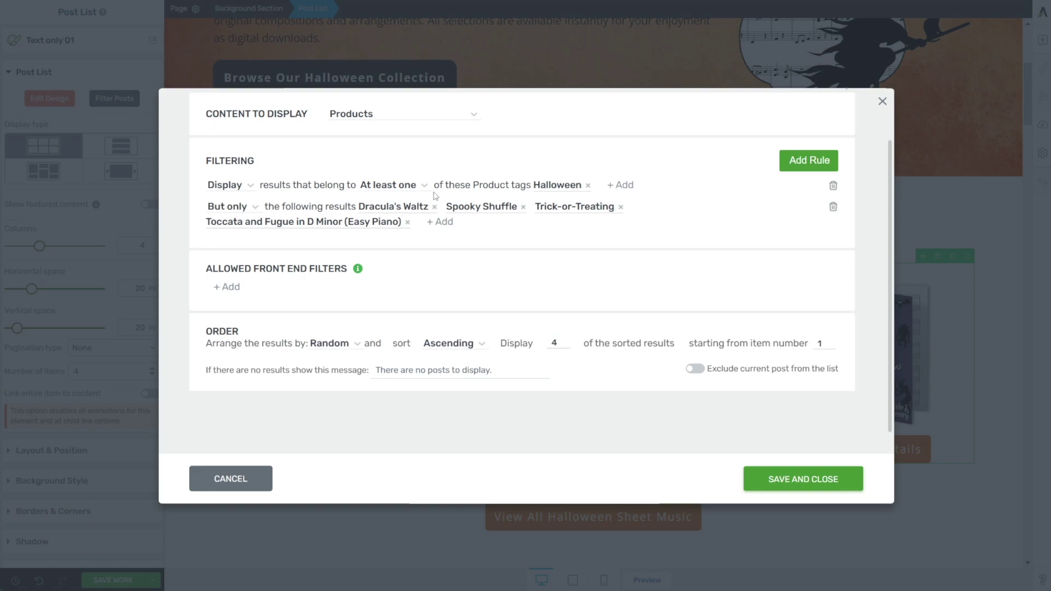
left_click(881, 102)
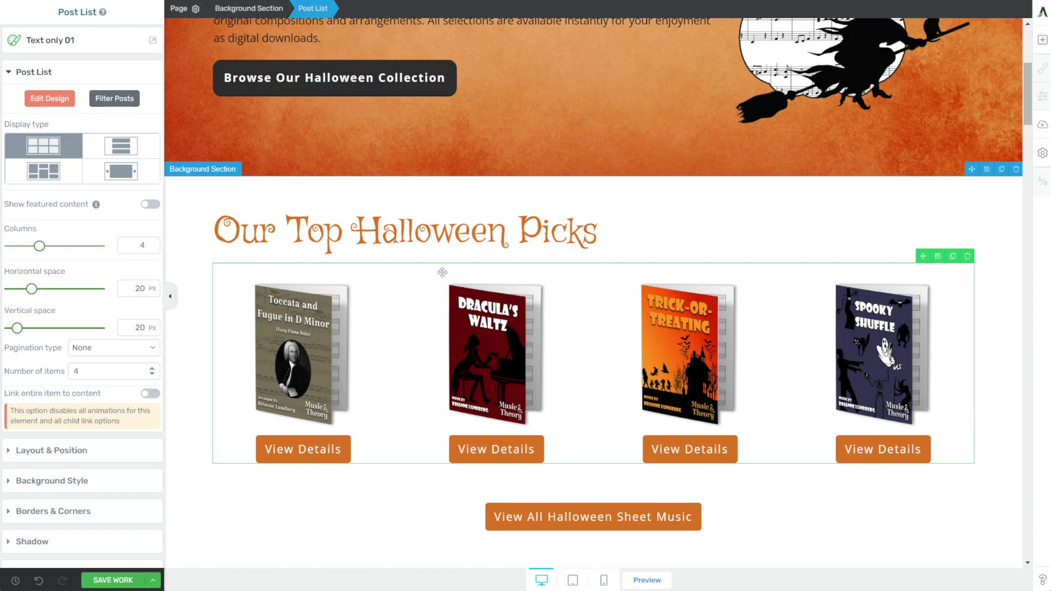
Look through the Halloween page's other post lists, from the Spooky and Fun section down to the Advanced Level section
scroll(447, 274, "down", 5)
scroll(452, 275, "down", 10)
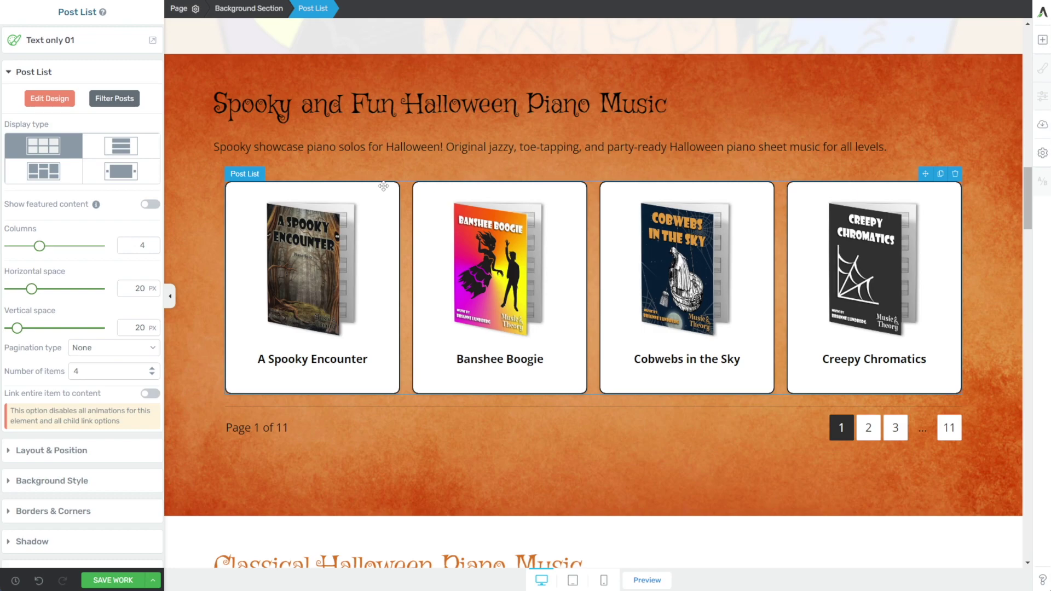
scroll(480, 208, "down", 7)
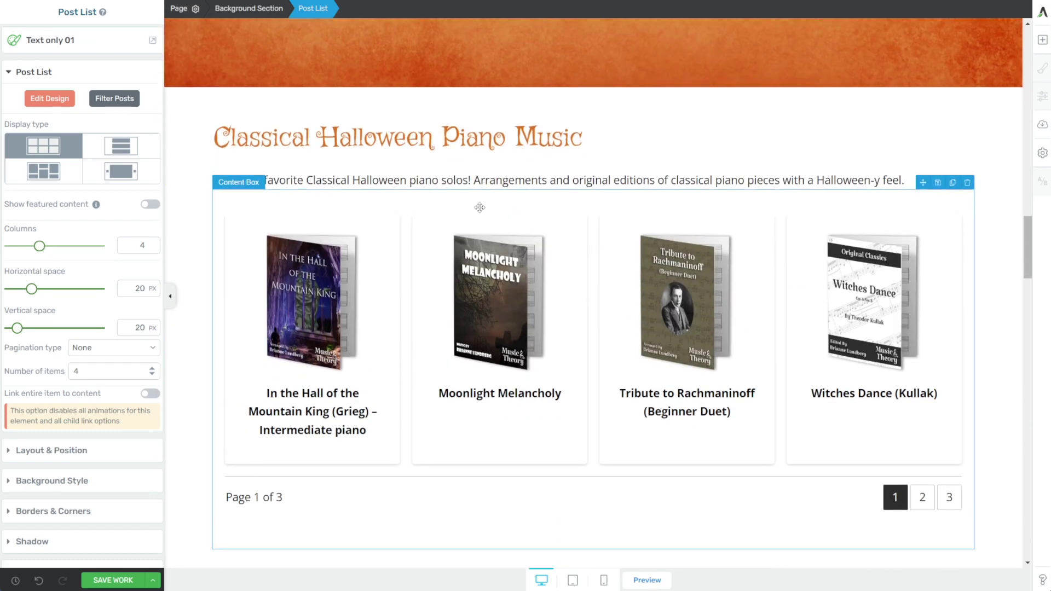
scroll(479, 207, "down", 5)
scroll(622, 296, "down", 10)
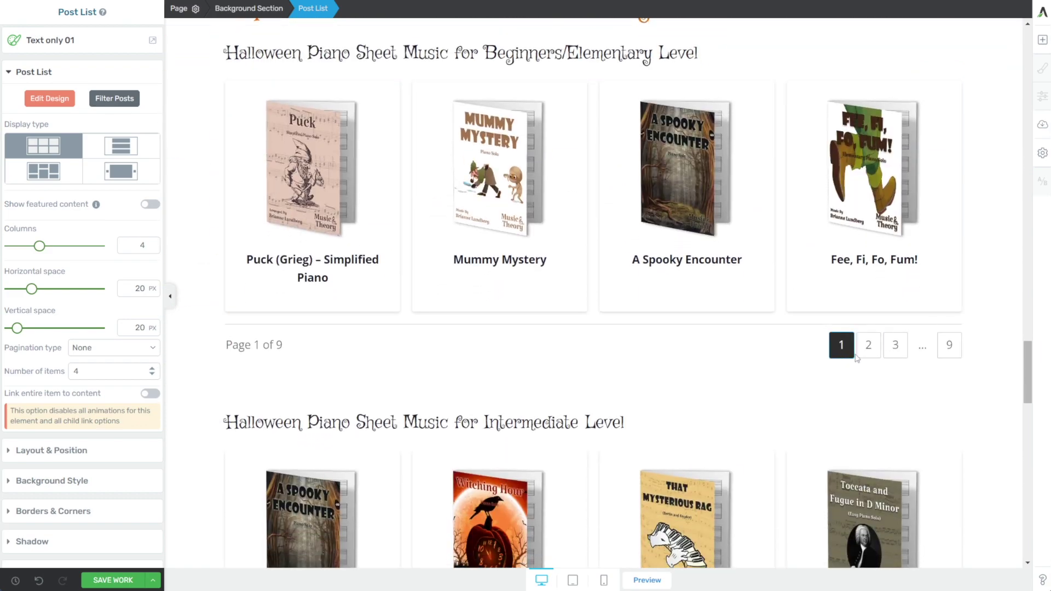
scroll(650, 317, "down", 8)
scroll(649, 316, "down", 12)
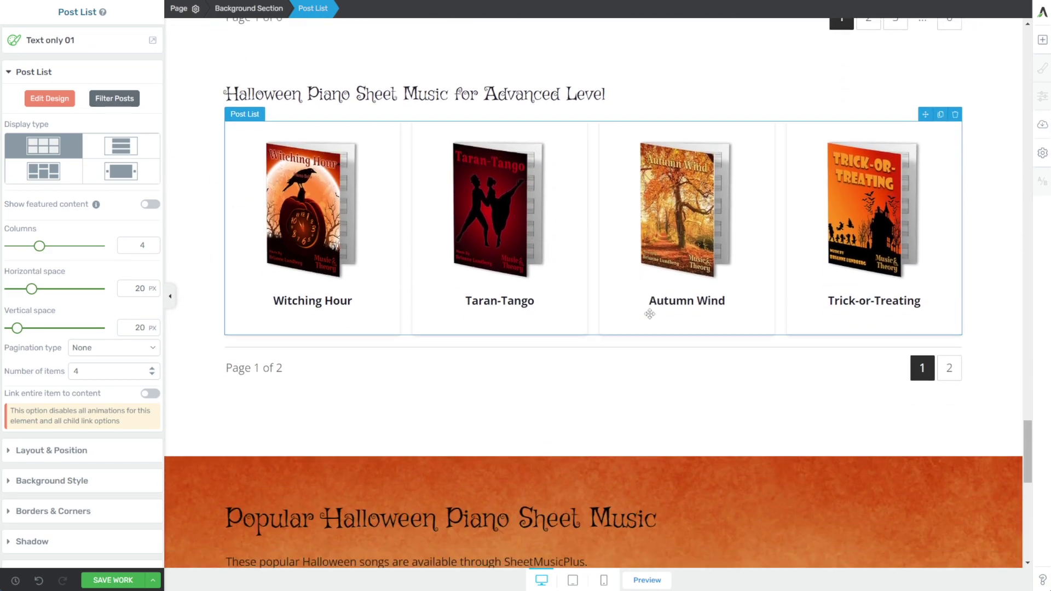